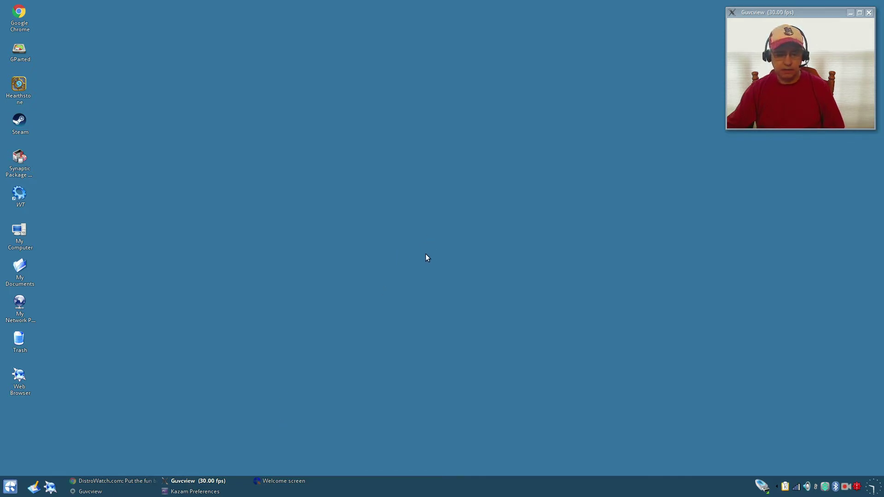
Step: Bring back the Welcome screen and launch the Desktop Profiler with its three profiles
click(291, 482)
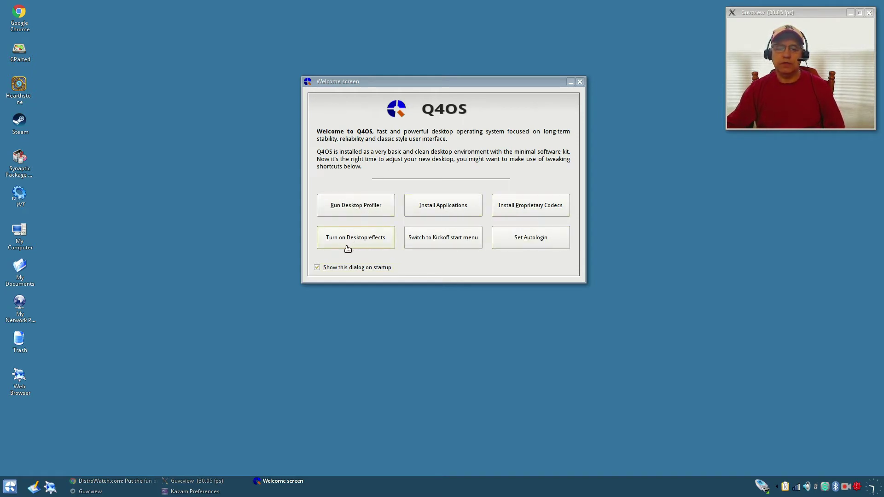
click(363, 210)
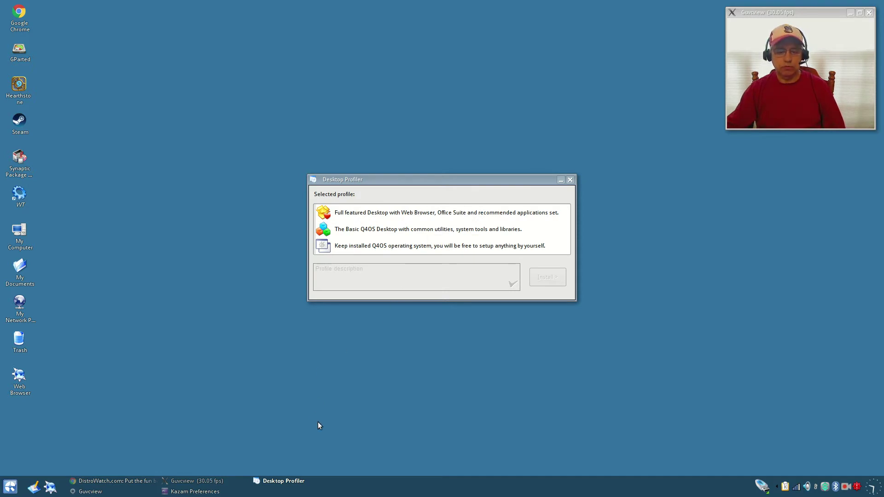
Step: Close the Desktop Profiler and browse Software Centre's rated applications, from Synaptic to Virtualbox Additions
click(570, 180)
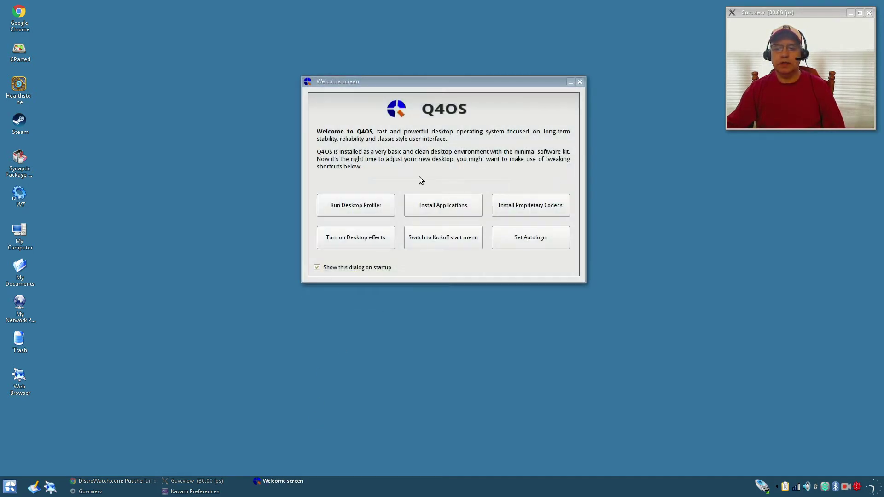
click(458, 202)
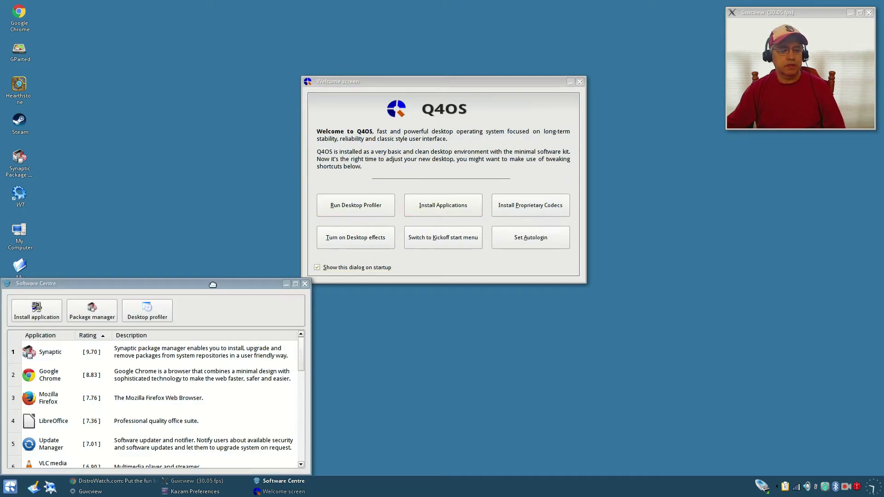
drag(213, 281, 291, 162)
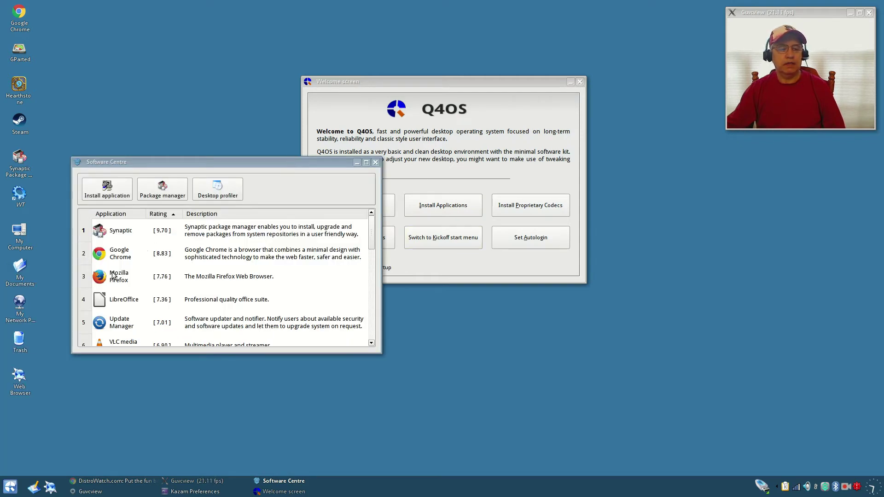
scroll(113, 275, down, 10)
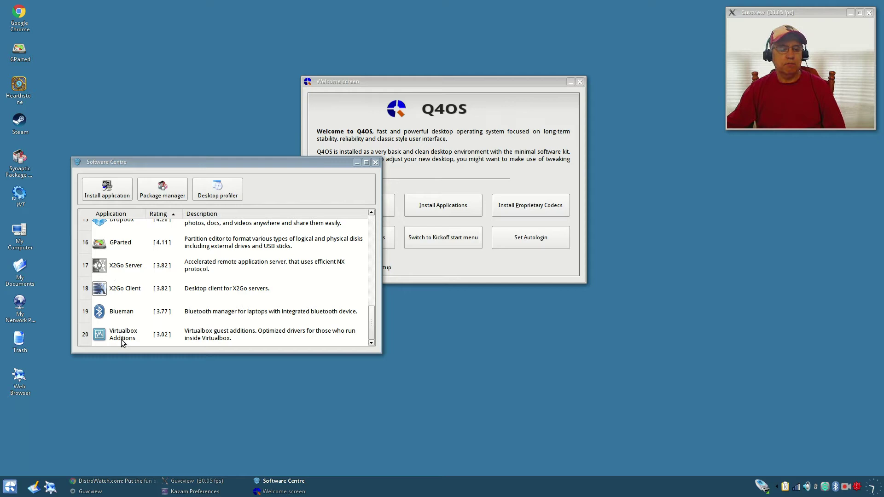
scroll(122, 345, up, 10)
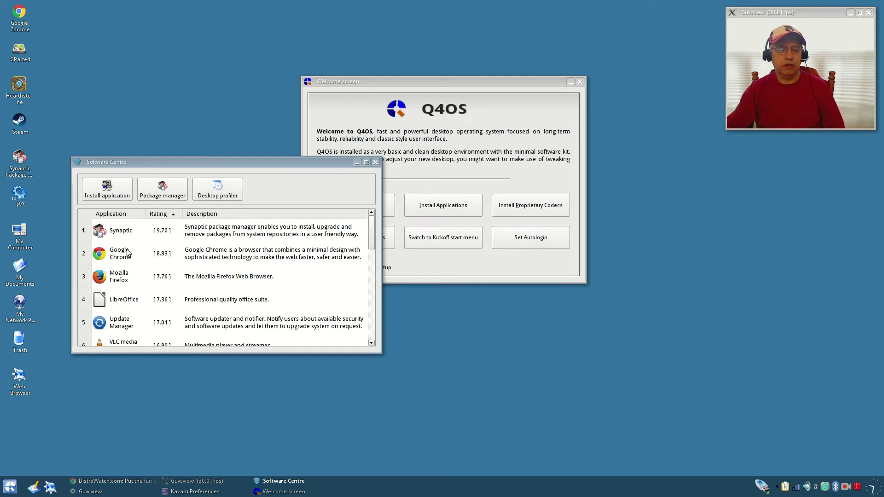
scroll(128, 251, down, 5)
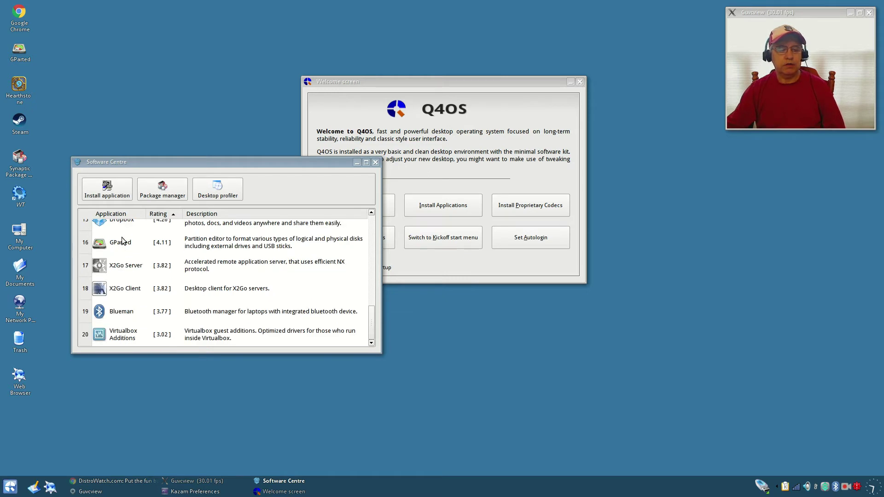
Step: Check the 5 available updates in Package Updater, minimise it, and close the Software Centre
click(857, 488)
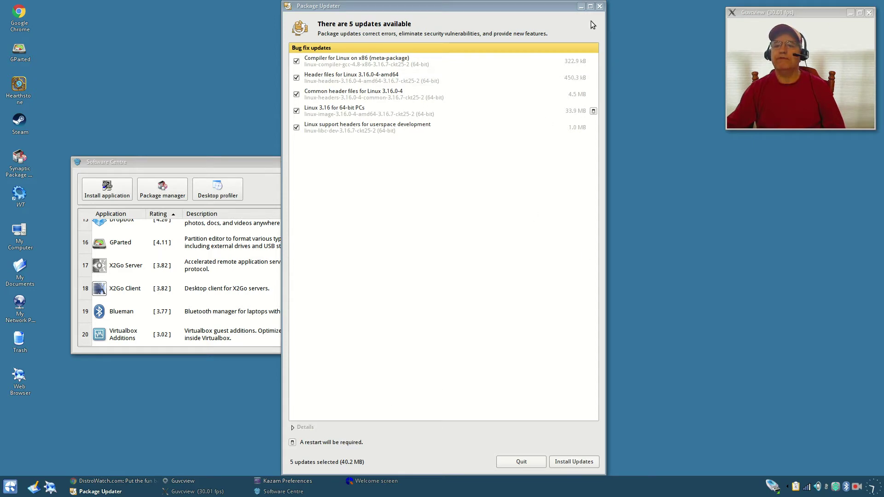
click(580, 8)
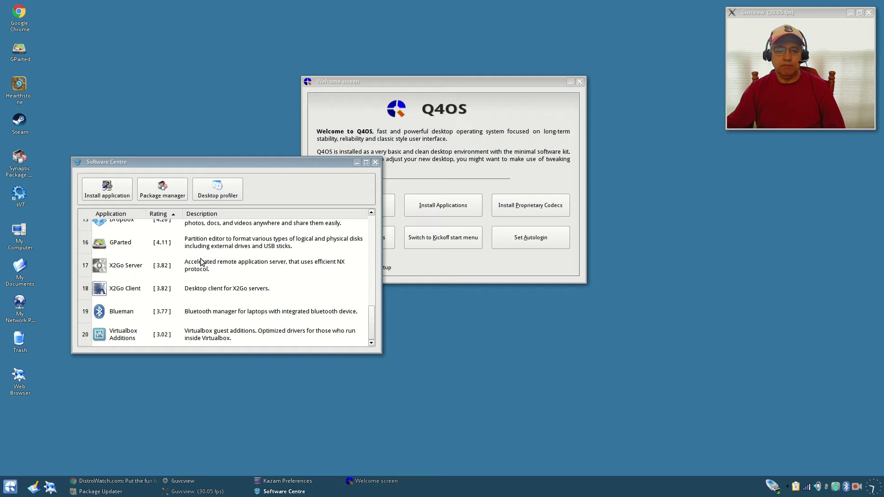
click(375, 162)
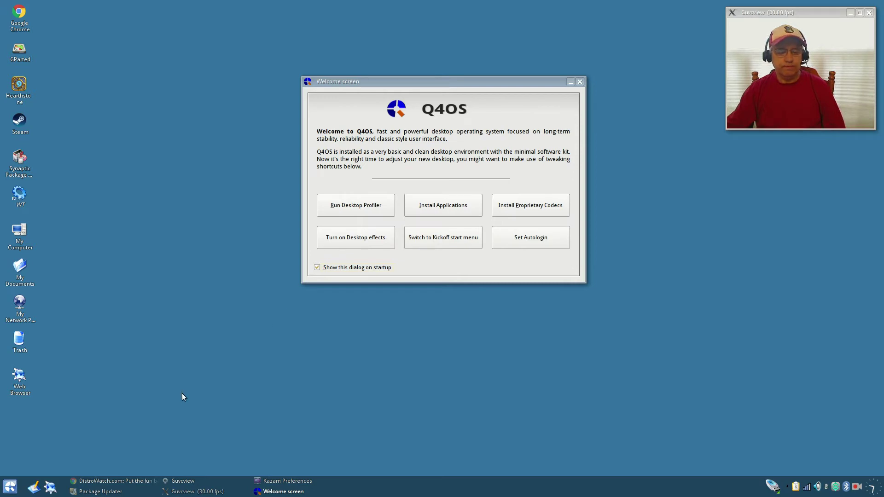
Step: Bring Chrome forward on the Q4OS 'Orion' blog tab and open the Bourbon start menu
click(111, 481)
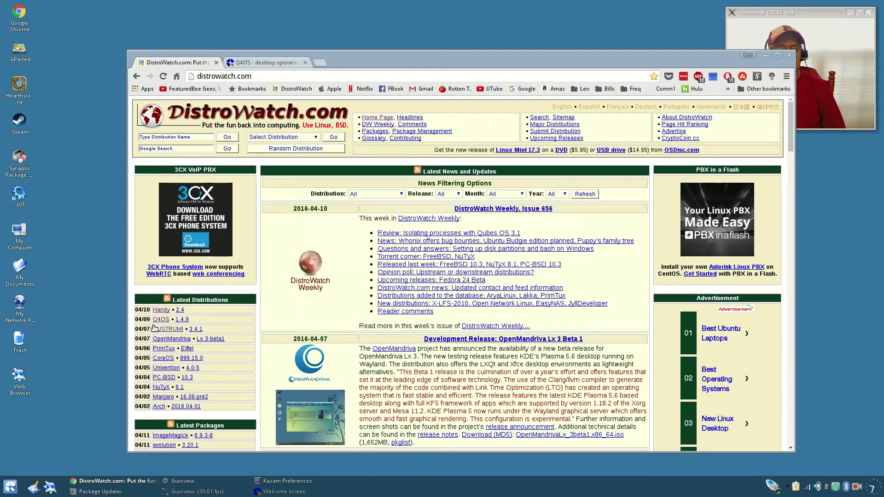
click(250, 65)
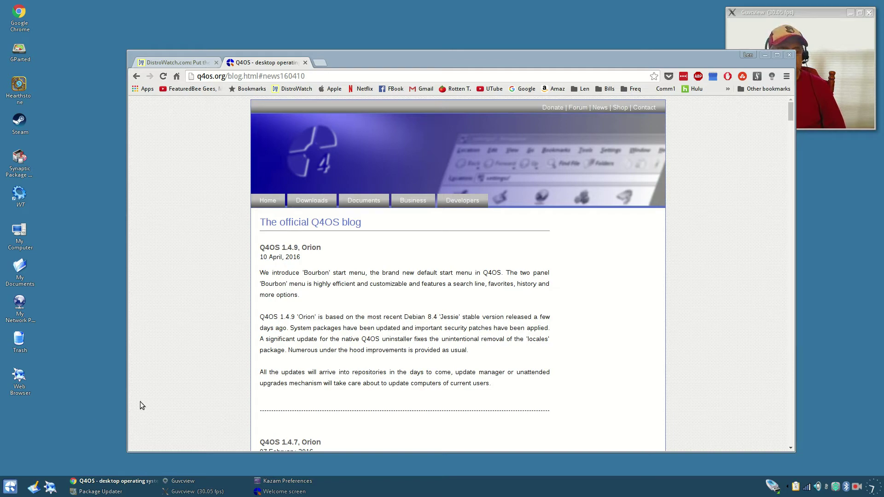
click(11, 486)
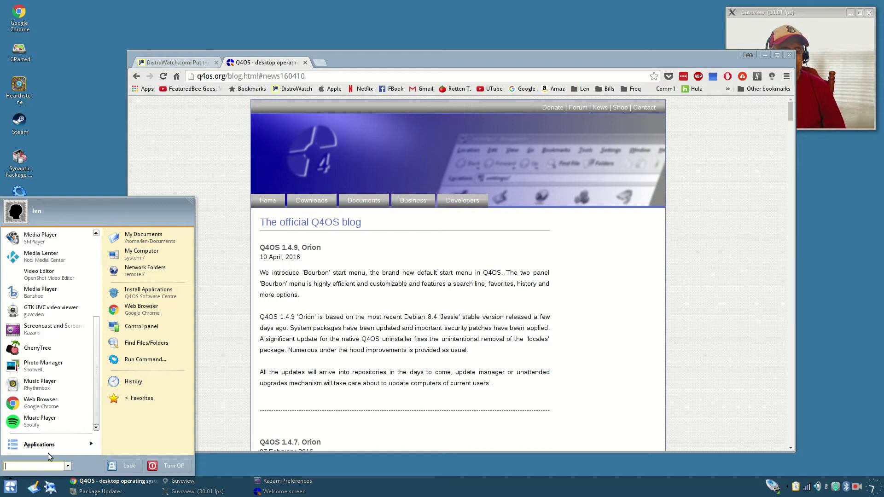
scroll(46, 365, up, 3)
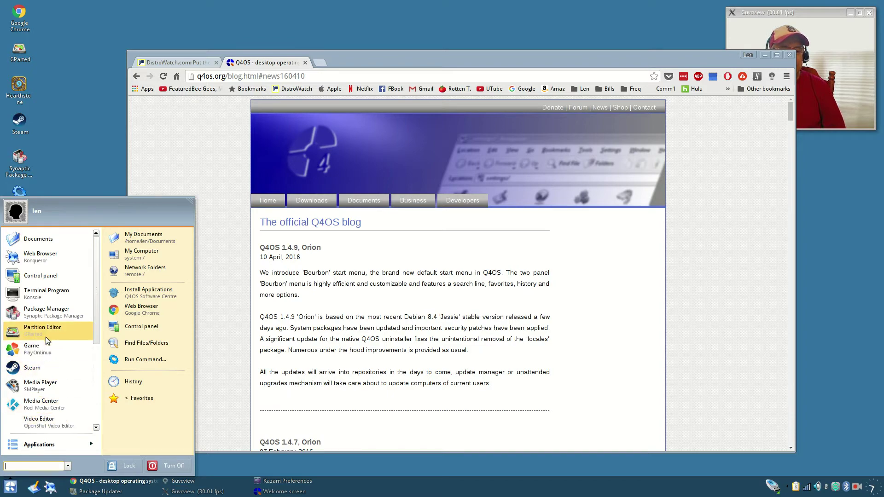
scroll(45, 383, down, 5)
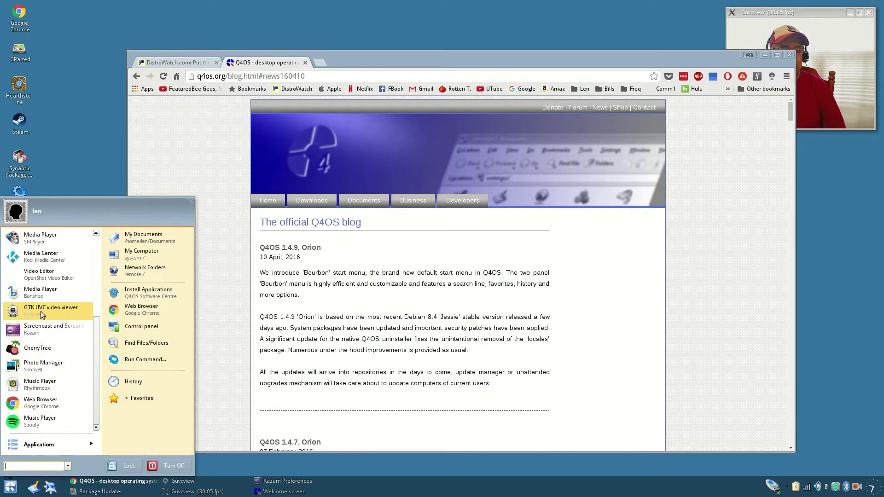
scroll(37, 368, up, 5)
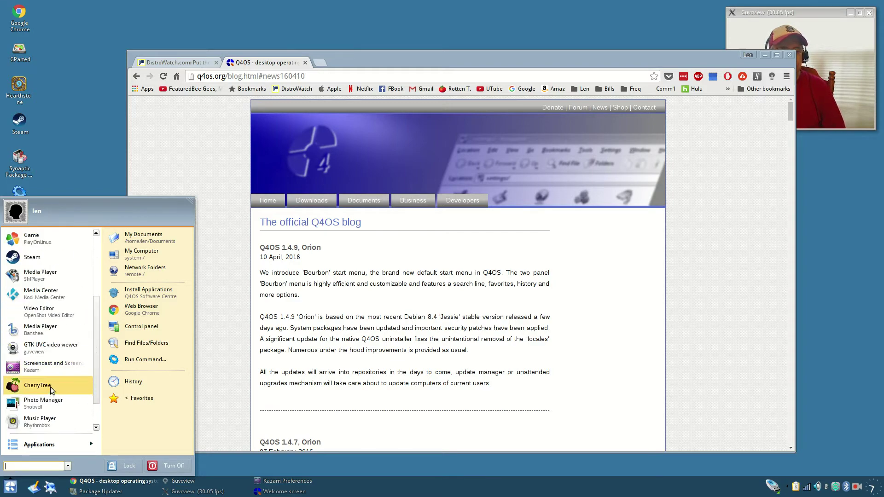
scroll(50, 386, down, 2)
click(133, 385)
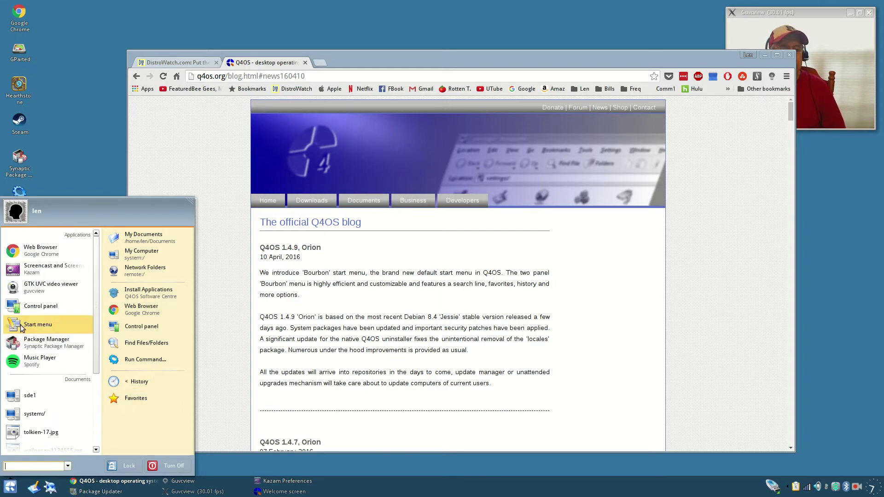
scroll(34, 296, down, 5)
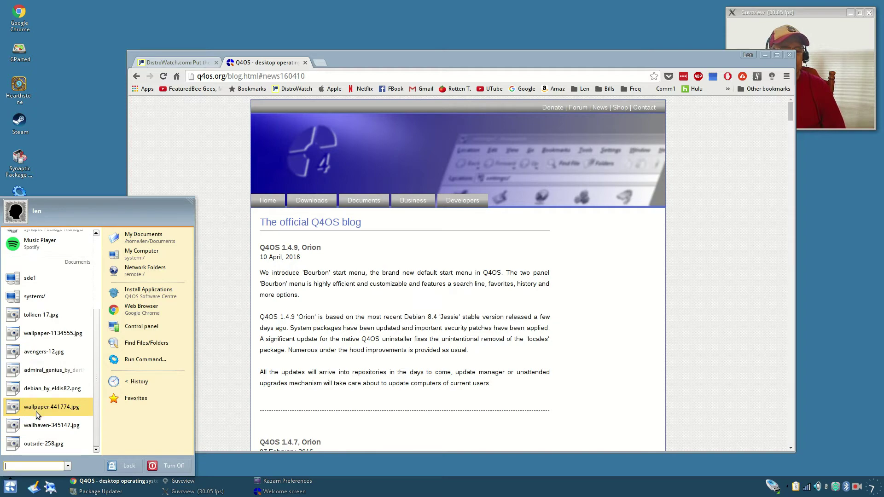
scroll(34, 438, up, 5)
scroll(40, 426, down, 5)
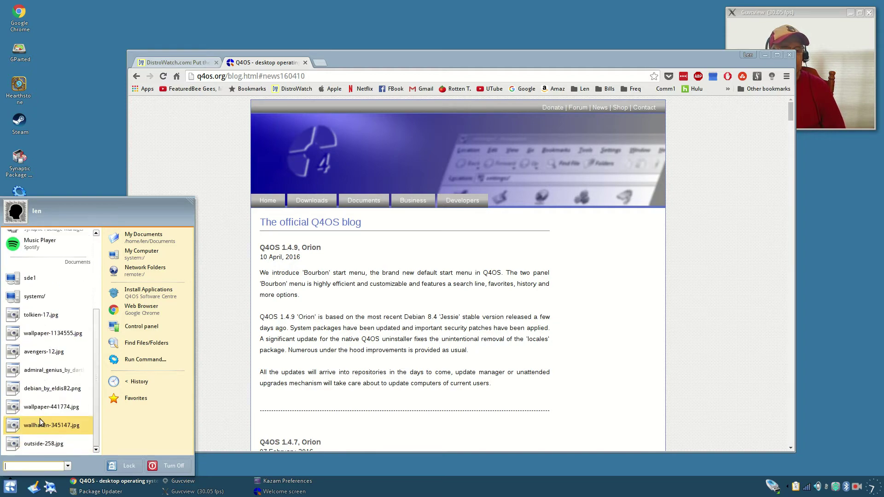
scroll(40, 421, up, 4)
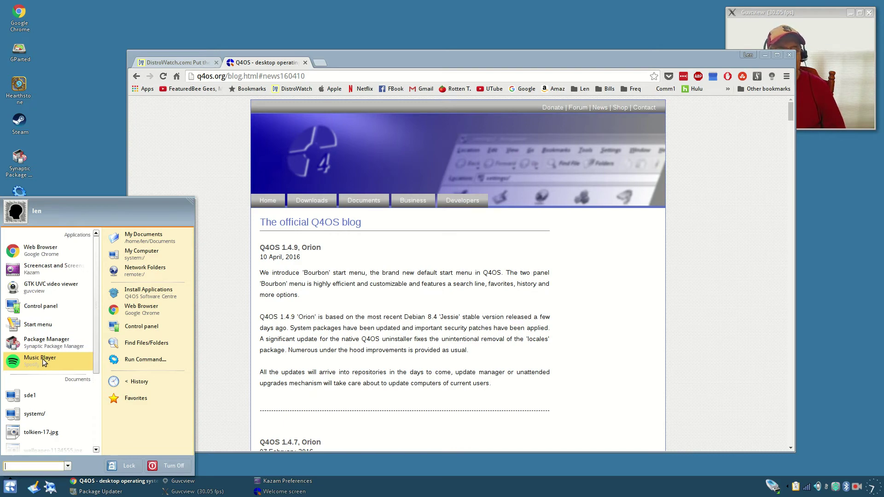
scroll(42, 358, down, 5)
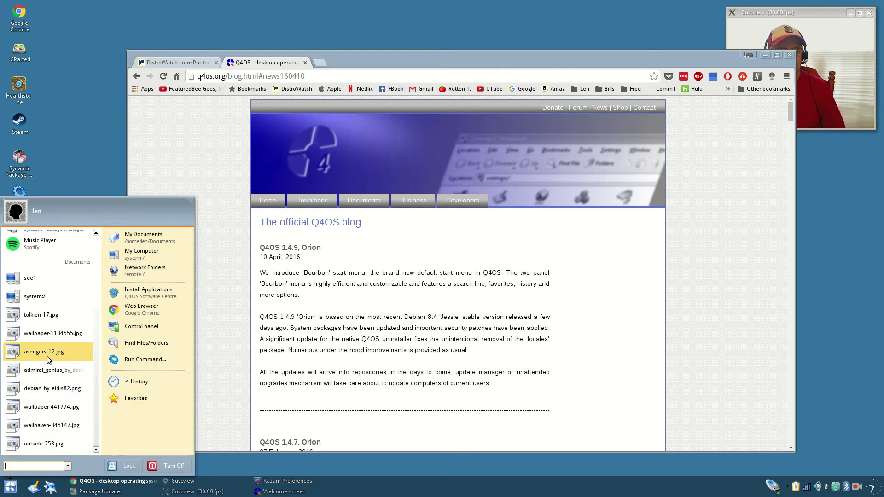
scroll(47, 356, up, 5)
click(136, 399)
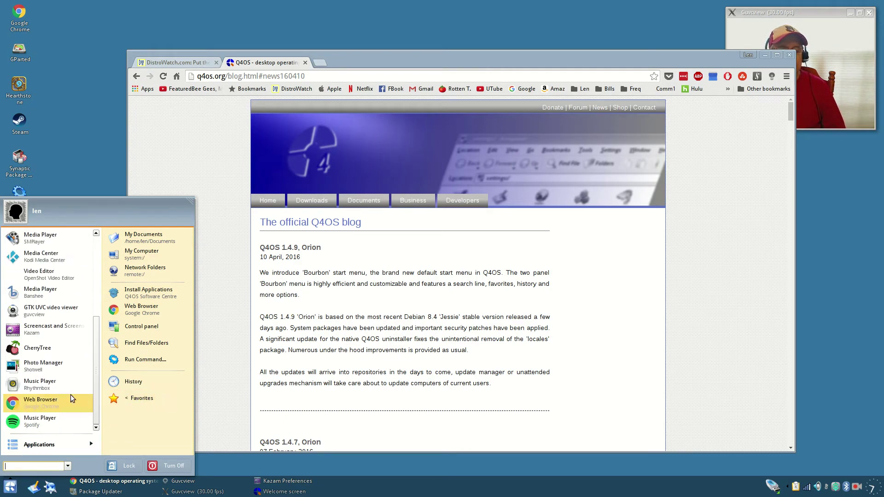
scroll(48, 368, down, 2)
scroll(45, 347, up, 1)
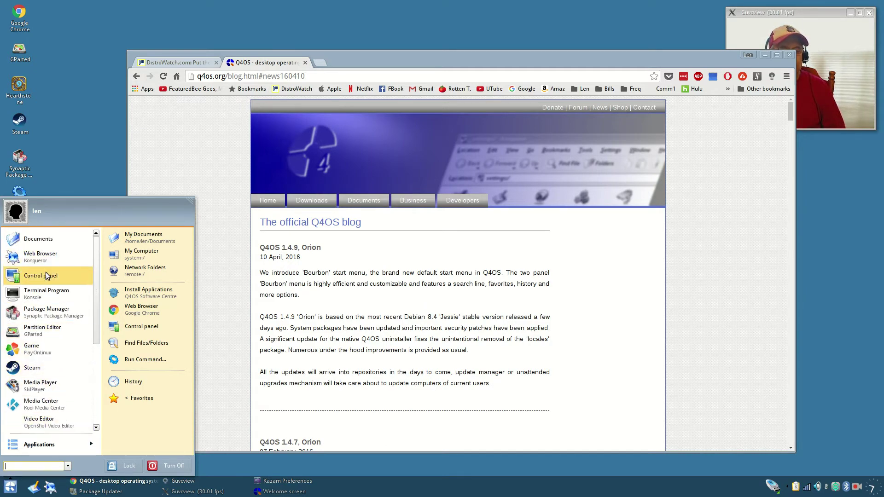
Step: Browse the New Applications list, peeking at the Media Center entry's context menu without choosing
click(56, 446)
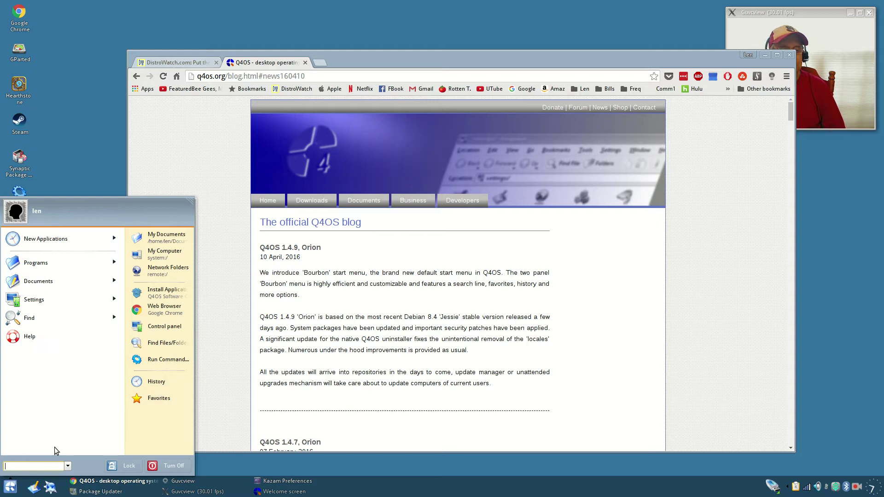
click(41, 238)
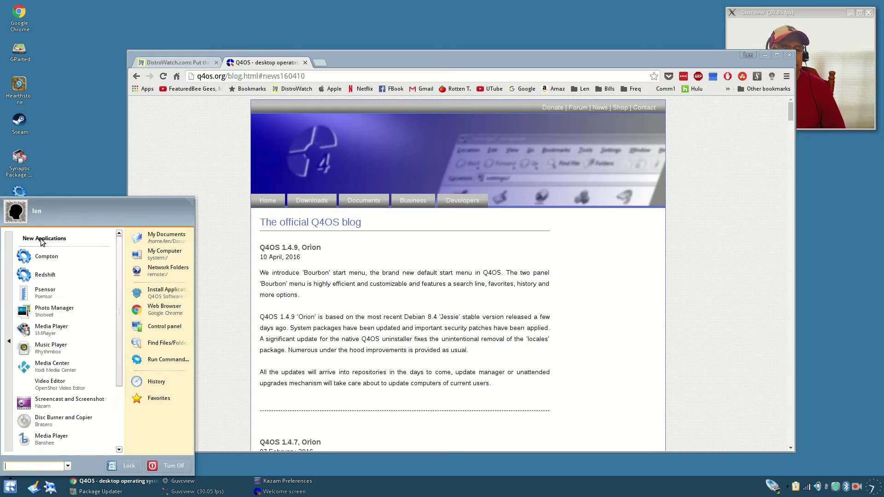
right_click(51, 363)
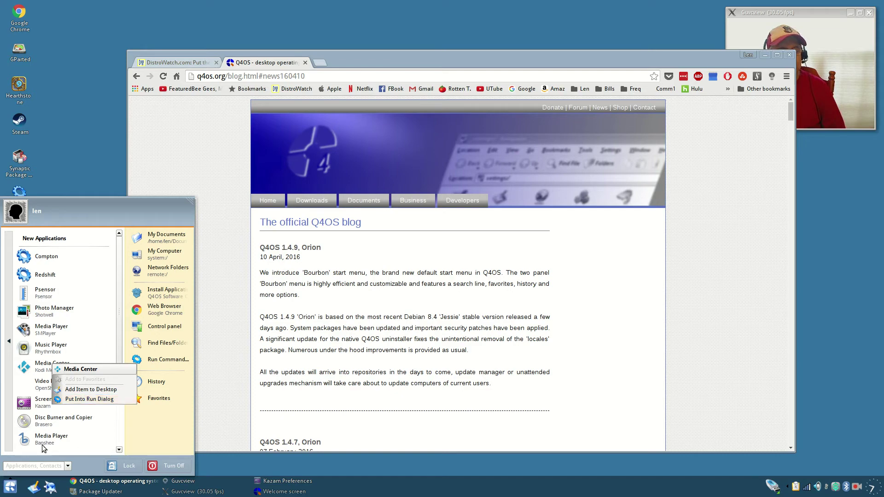
key(Escape)
scroll(44, 392, down, 1)
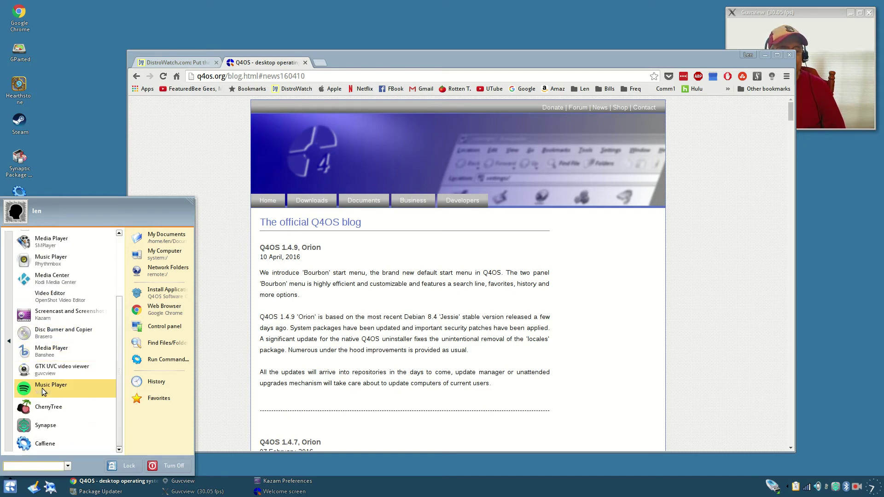
scroll(42, 441, up, 1)
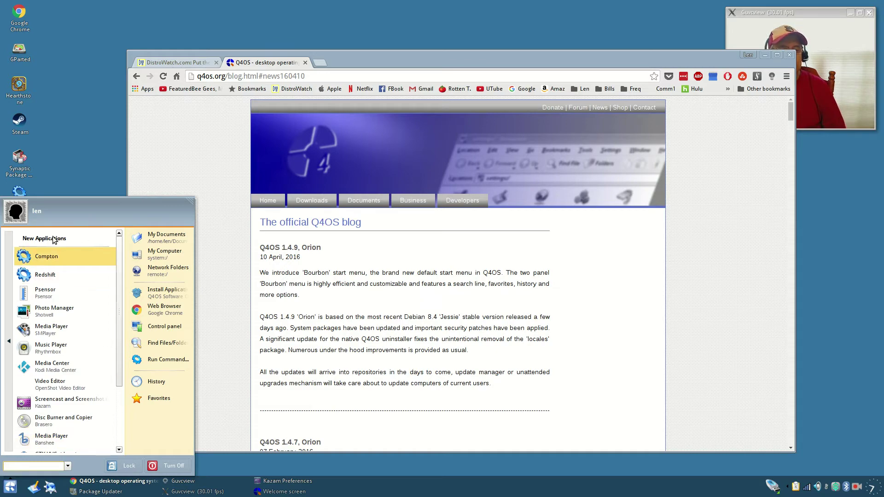
Step: Switch the start menu to Favorites, scroll through it, then close the menu
click(156, 398)
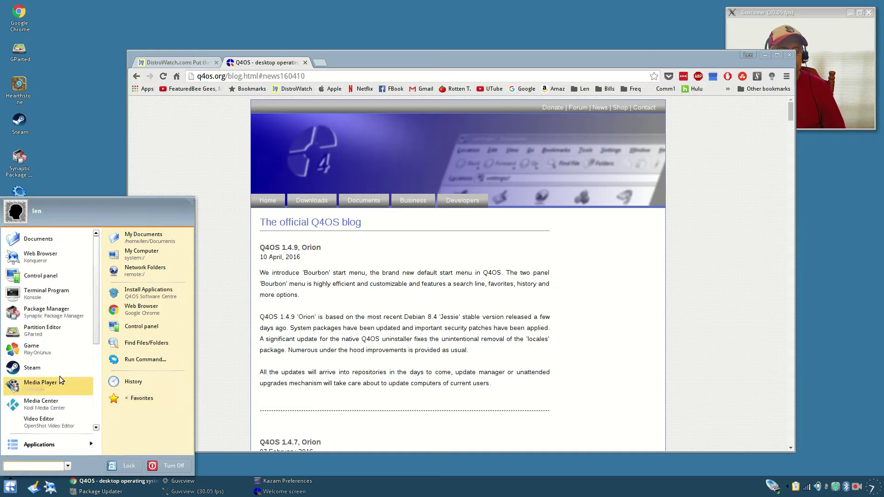
scroll(62, 380, down, 2)
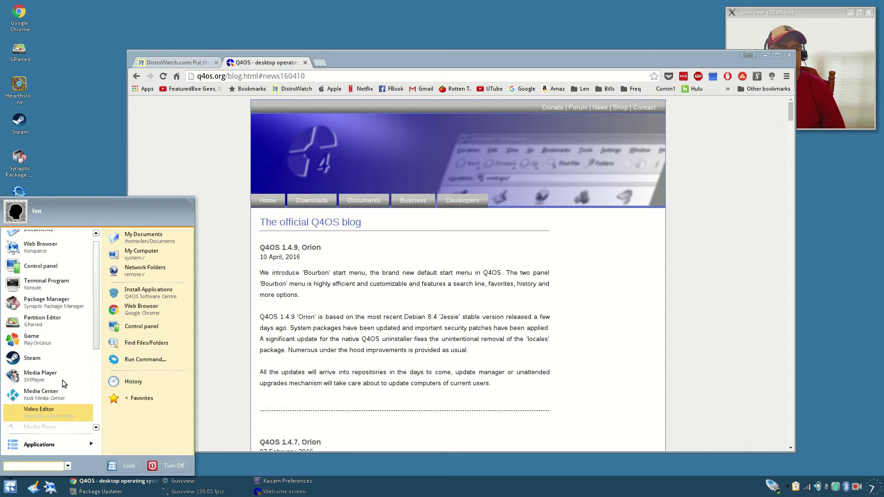
scroll(62, 380, up, 1)
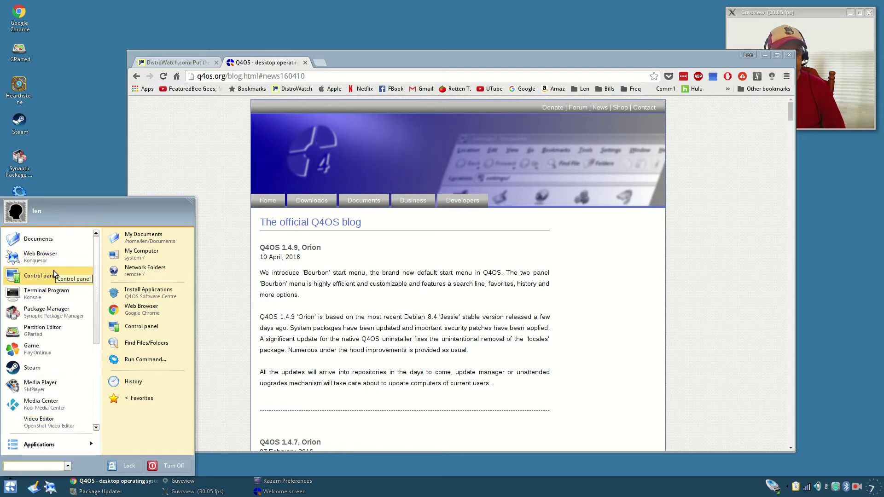
click(92, 133)
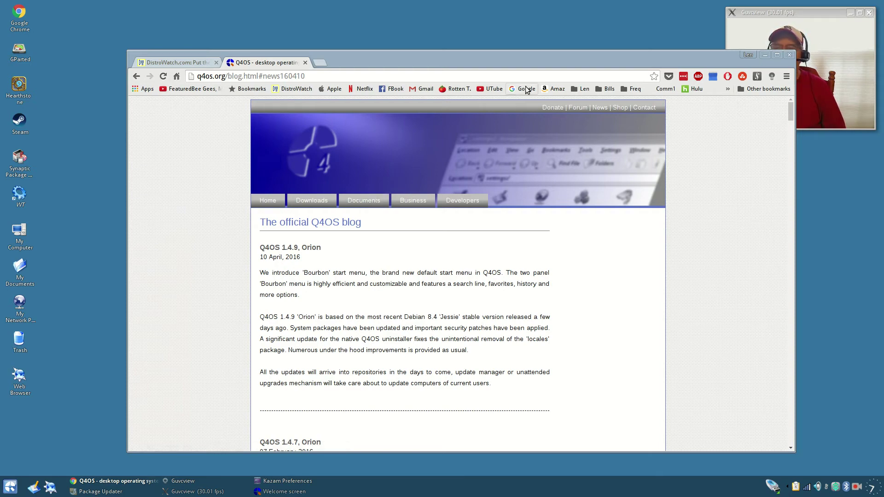
Step: Minimise Chrome and the Welcome screen, then briefly open and close Psensor and KRunner
click(765, 55)
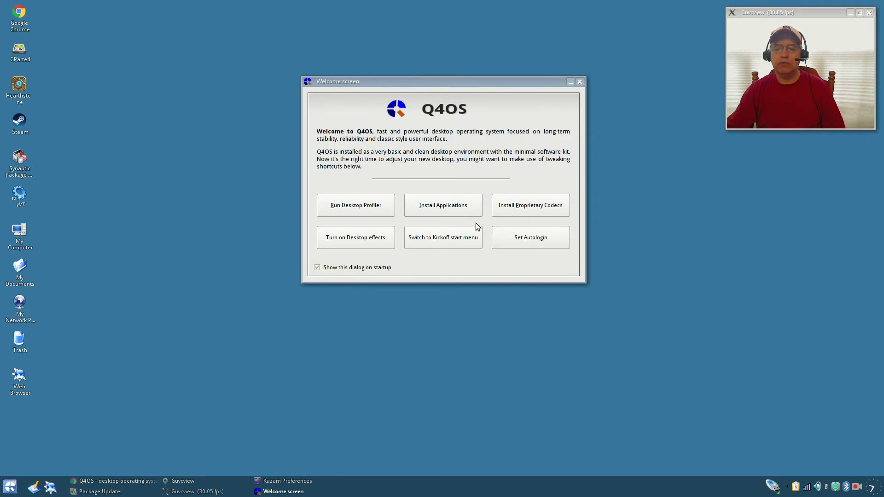
click(570, 82)
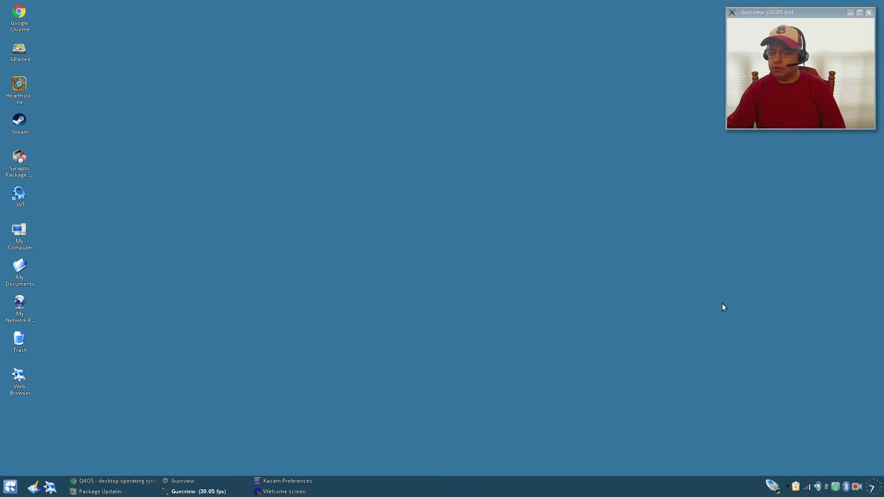
click(787, 487)
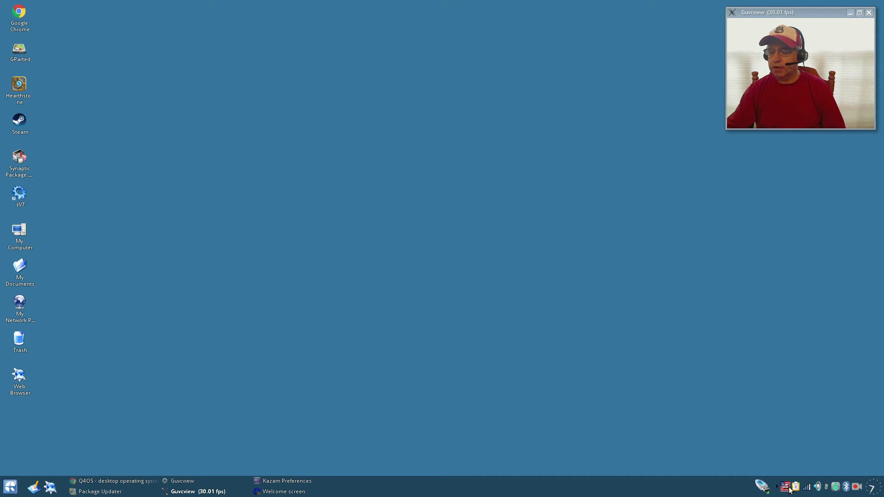
click(826, 488)
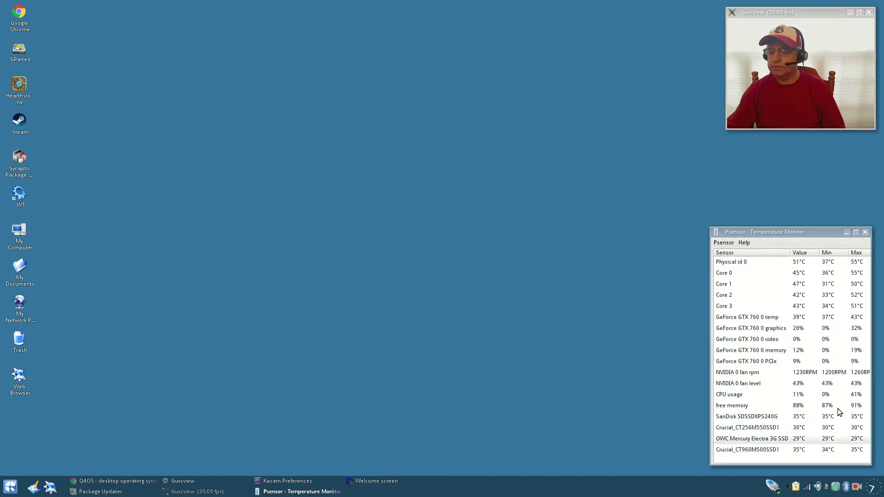
click(865, 232)
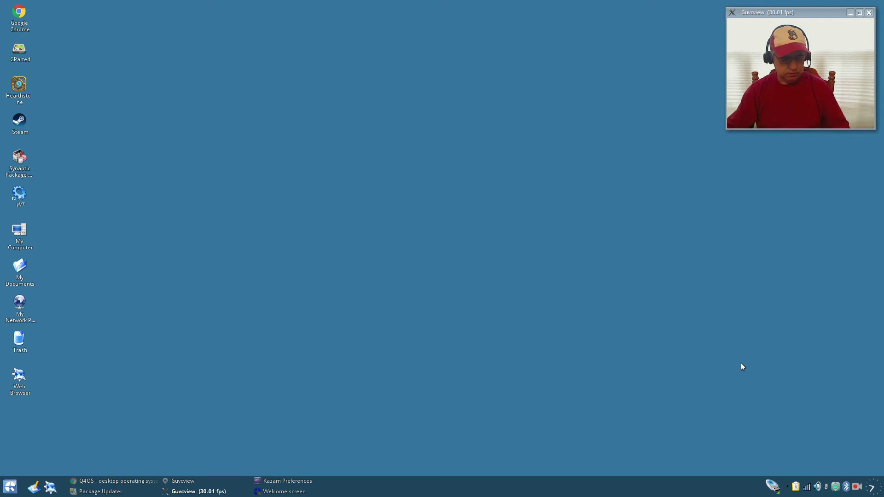
key(alt+F2)
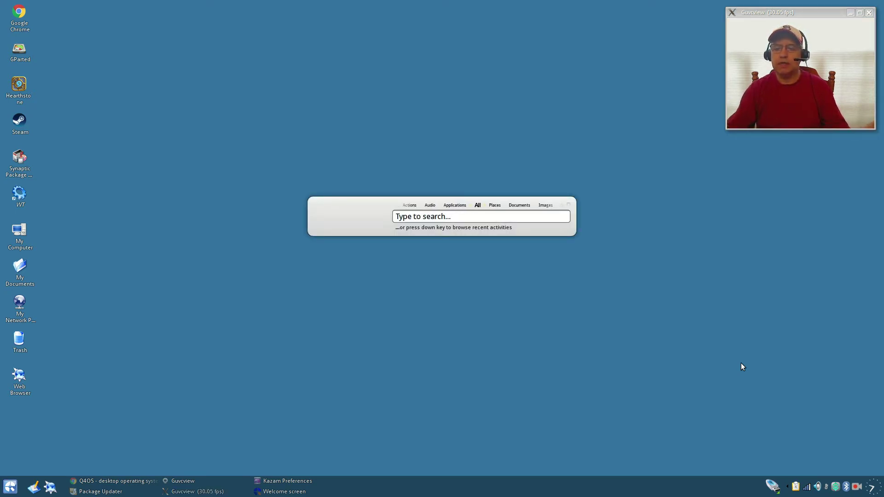
key(Escape)
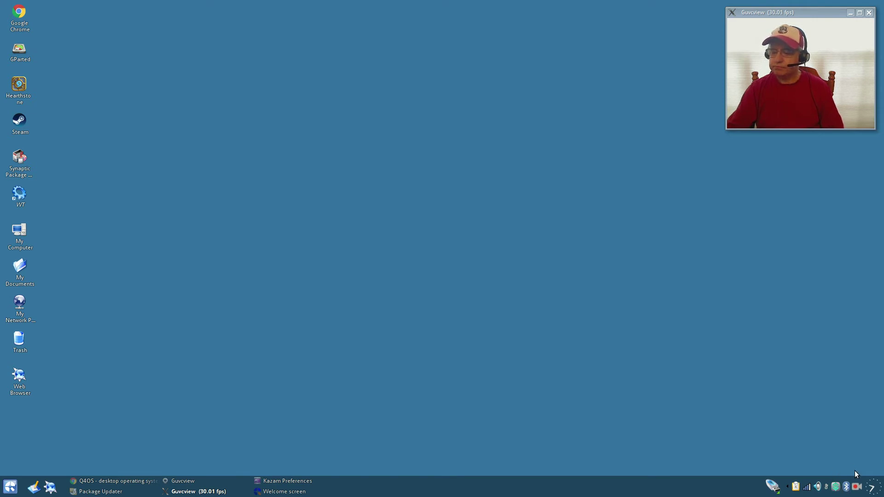
click(875, 490)
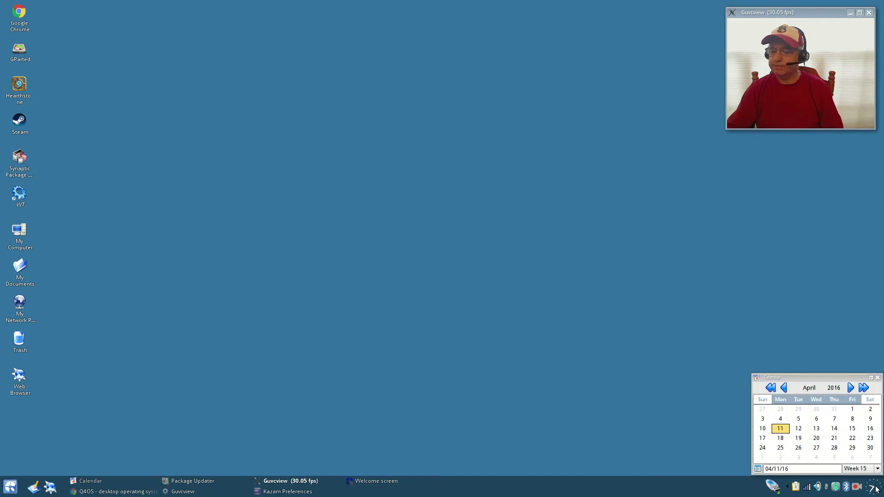
click(878, 377)
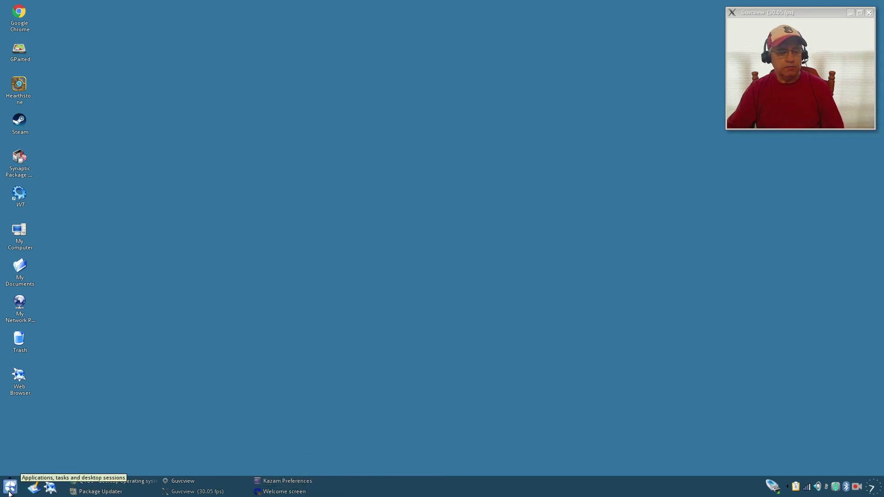
click(33, 489)
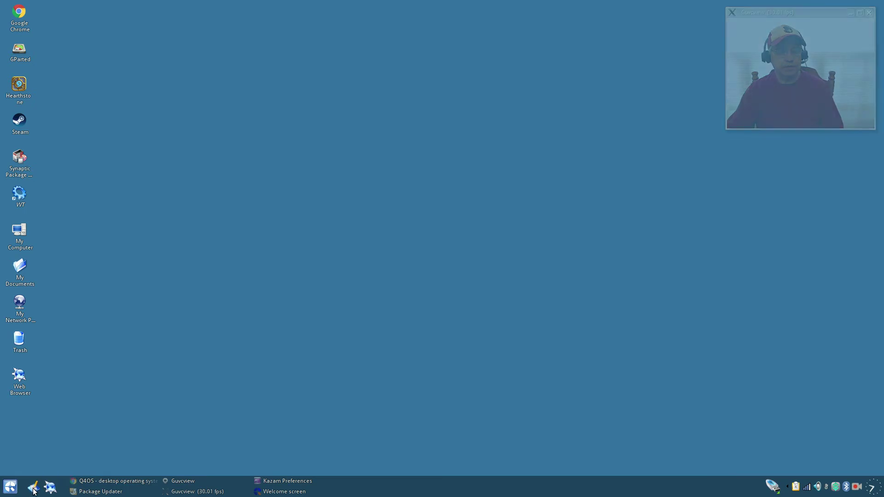
click(30, 490)
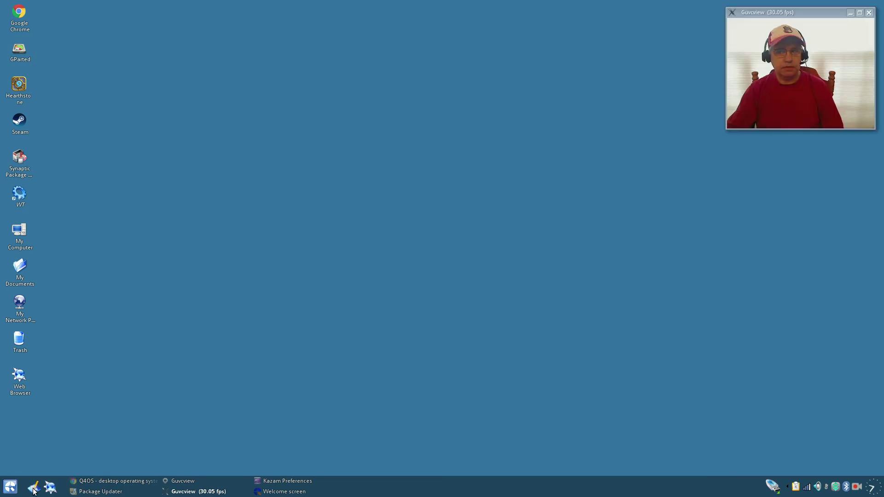
click(11, 486)
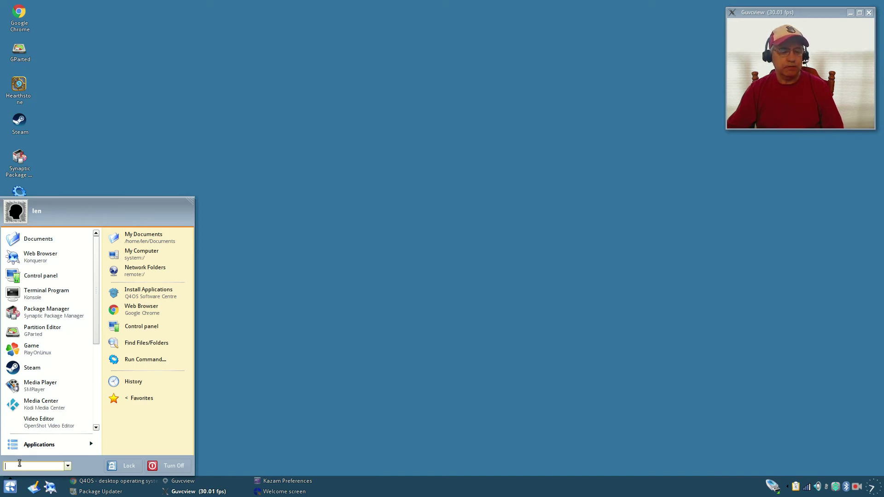
click(18, 466)
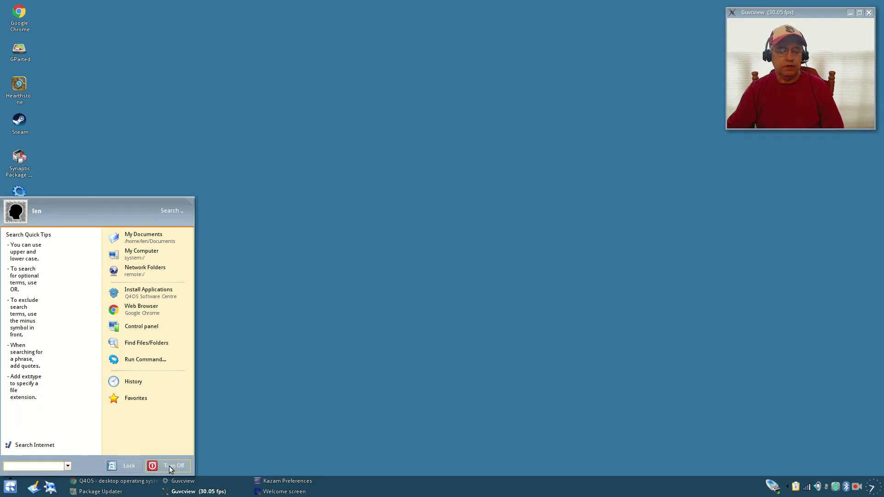
click(276, 371)
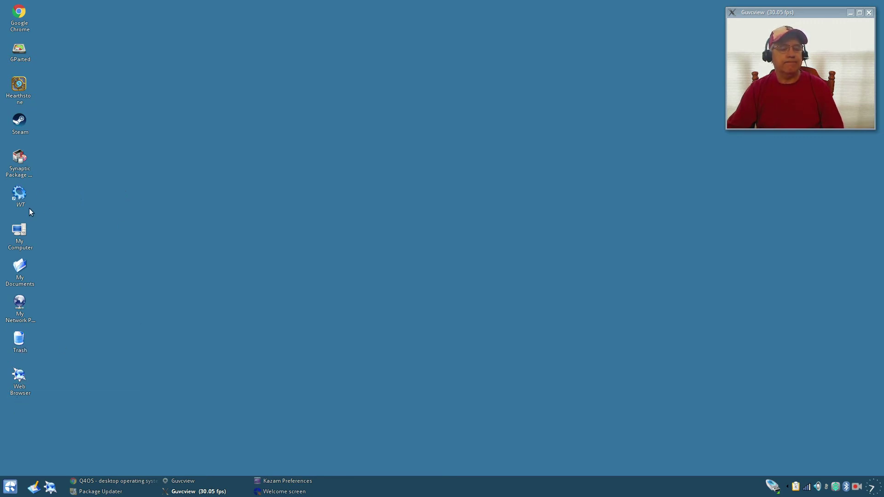
mouse_move(20, 201)
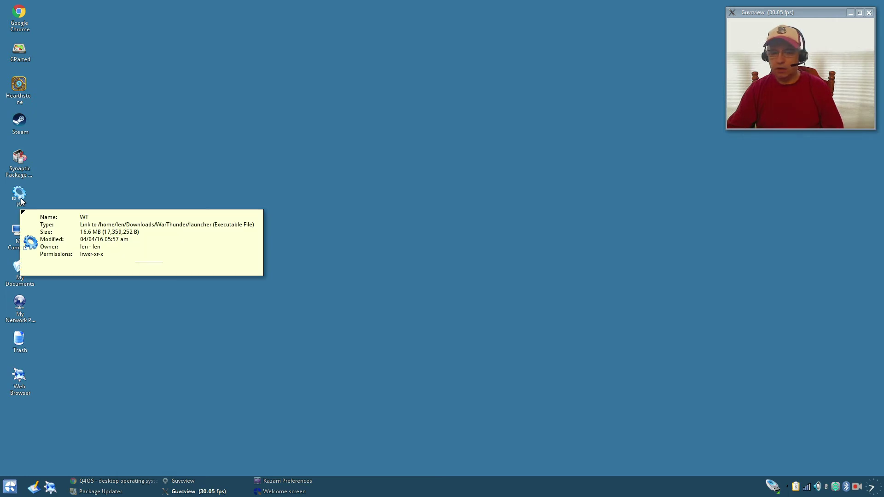
mouse_move(18, 161)
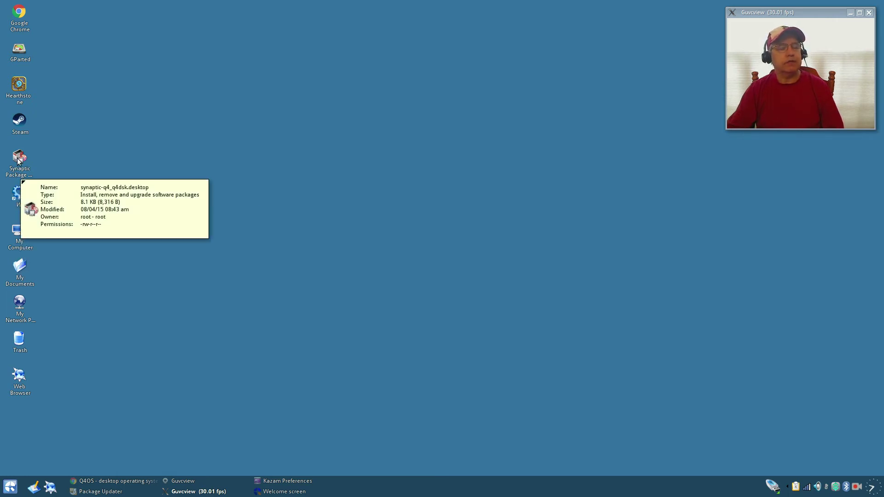
mouse_move(21, 121)
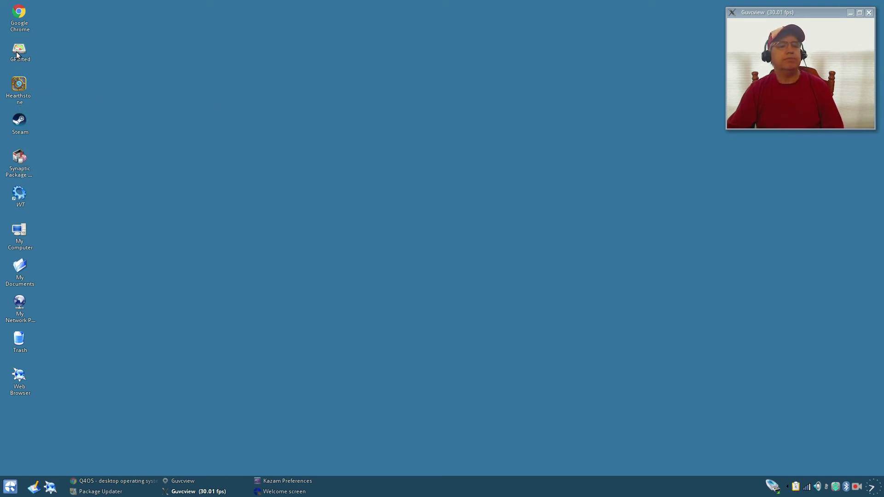
mouse_move(17, 18)
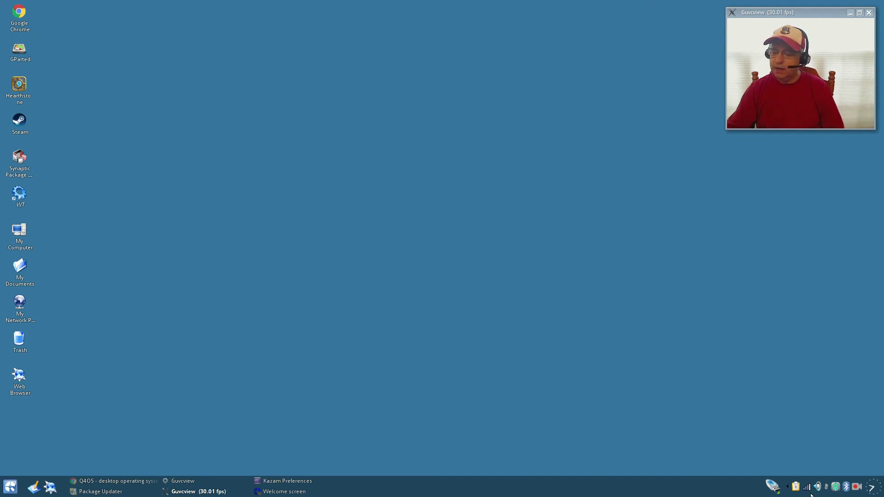
mouse_move(807, 491)
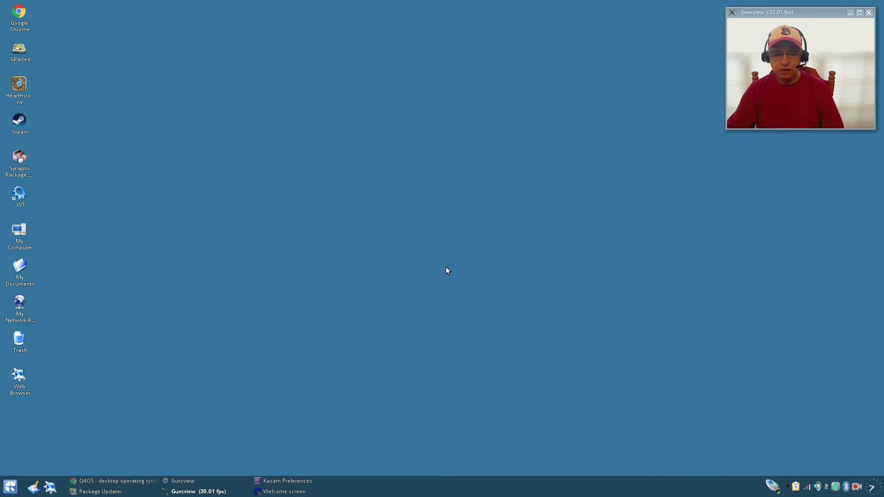
Step: Open the Control panel from the start menu, centre it, and enter Desktop > Window Behavior
click(5, 486)
click(139, 327)
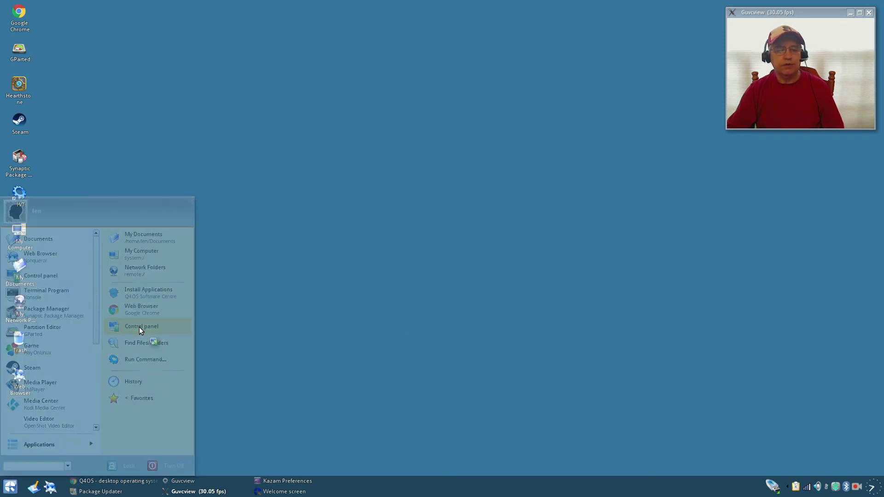
drag(195, 8, 474, 164)
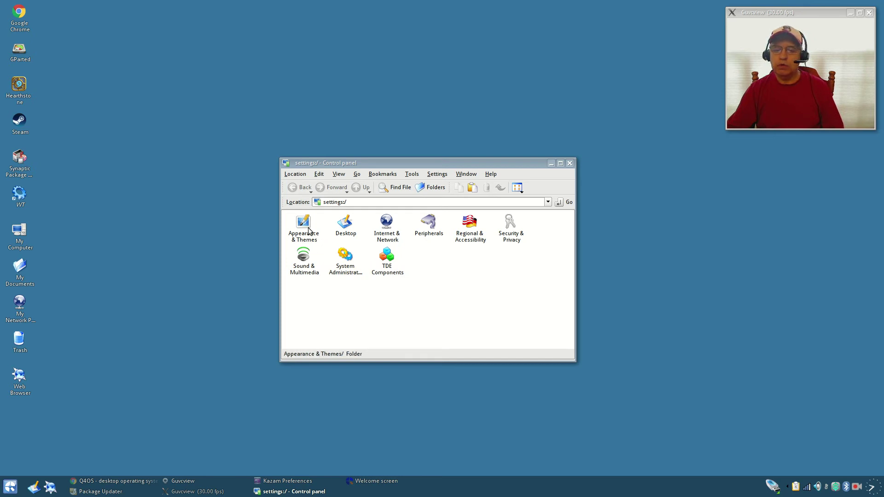
click(346, 223)
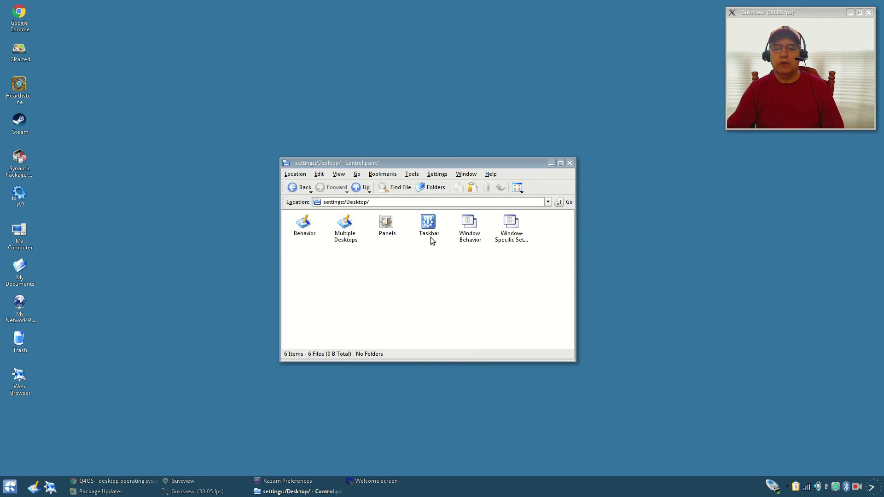
click(468, 226)
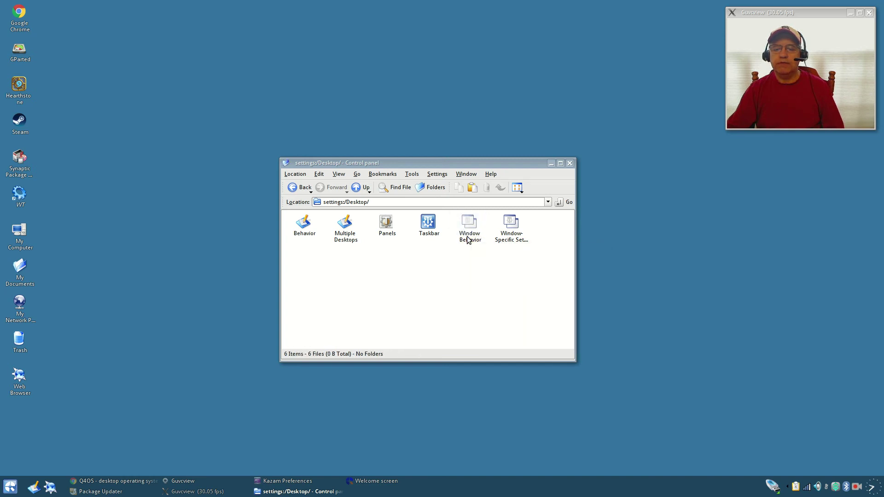
Step: Look through Titlebar Actions, Window Actions, Moving, Advanced, Translucency and Focus tabs, then close Window Behavior
click(373, 120)
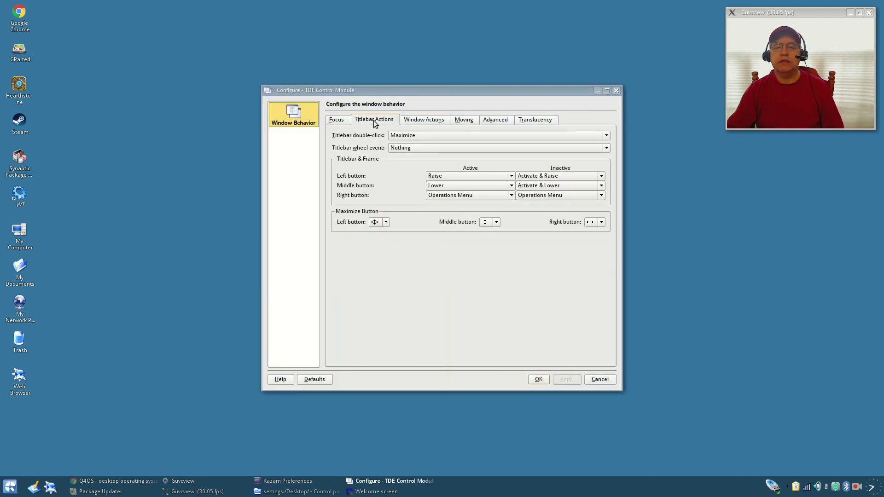
click(425, 120)
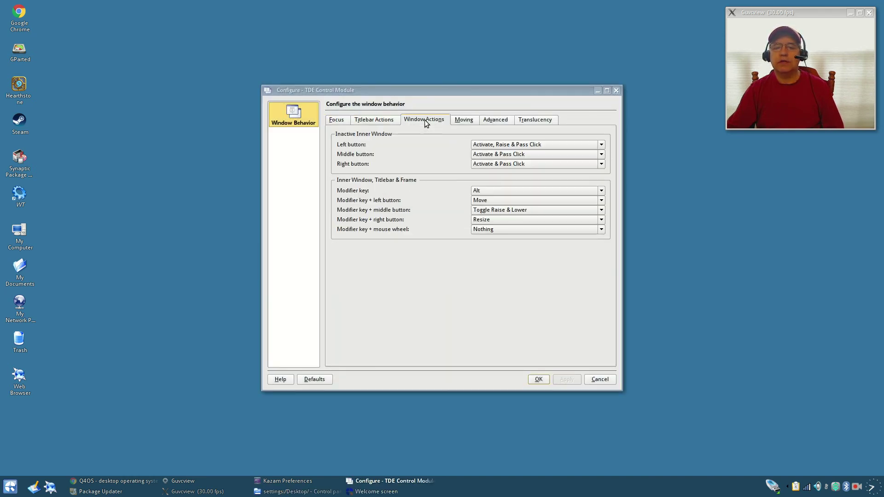
click(472, 121)
click(485, 121)
click(532, 121)
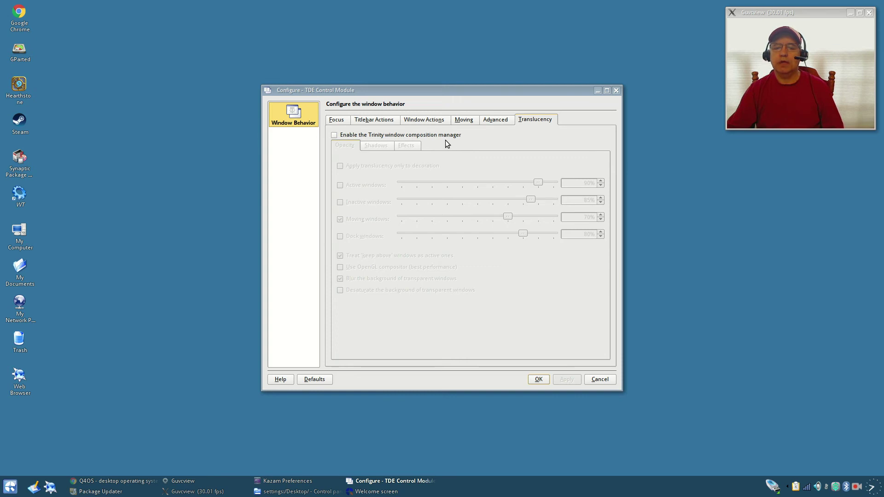
click(341, 122)
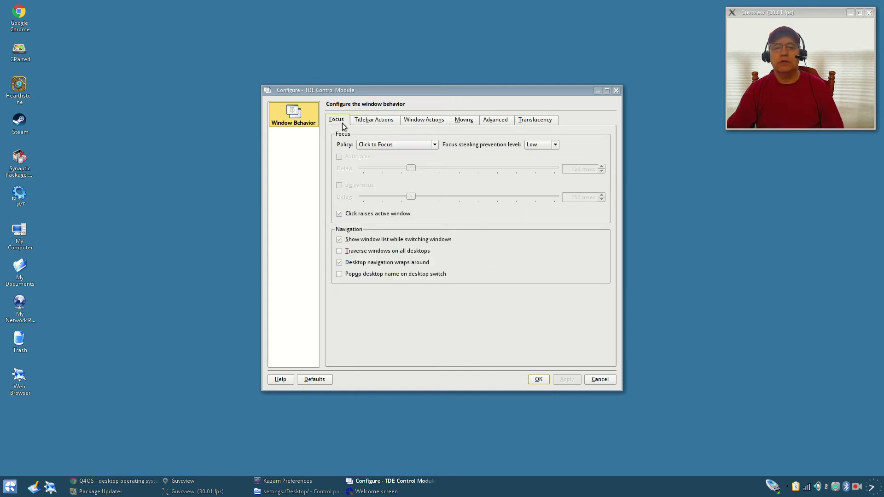
click(421, 120)
click(465, 122)
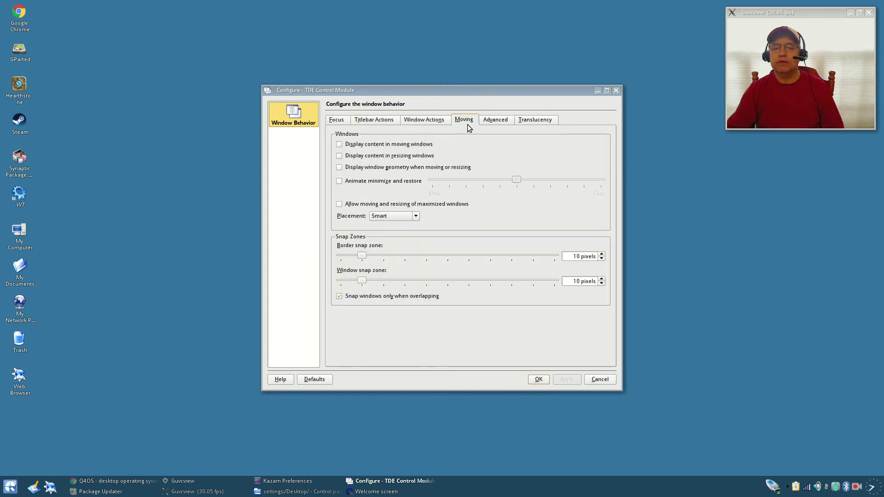
click(496, 122)
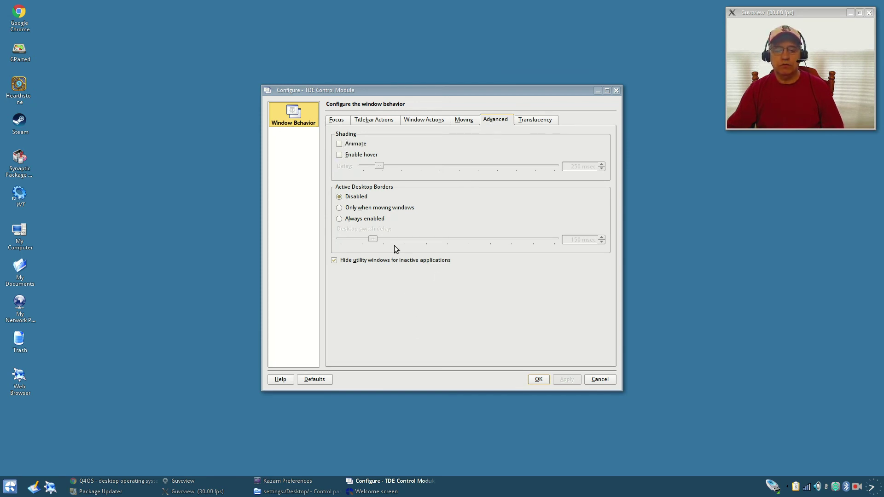
click(600, 380)
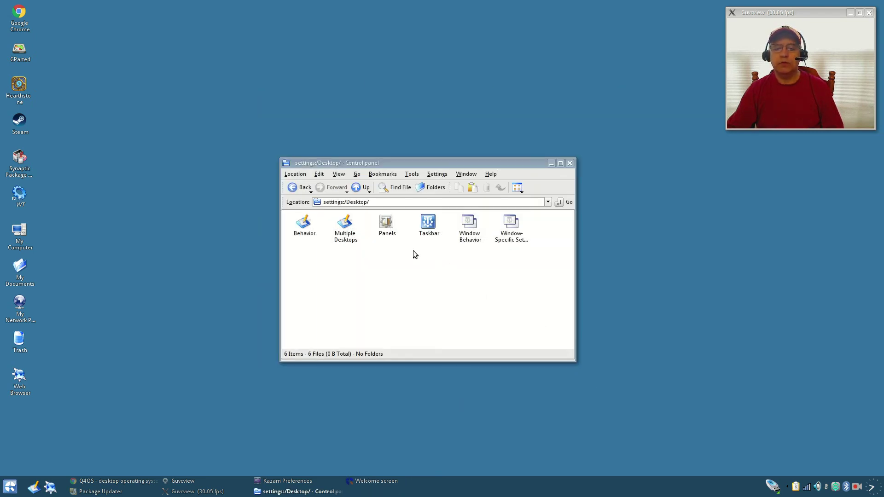
click(306, 224)
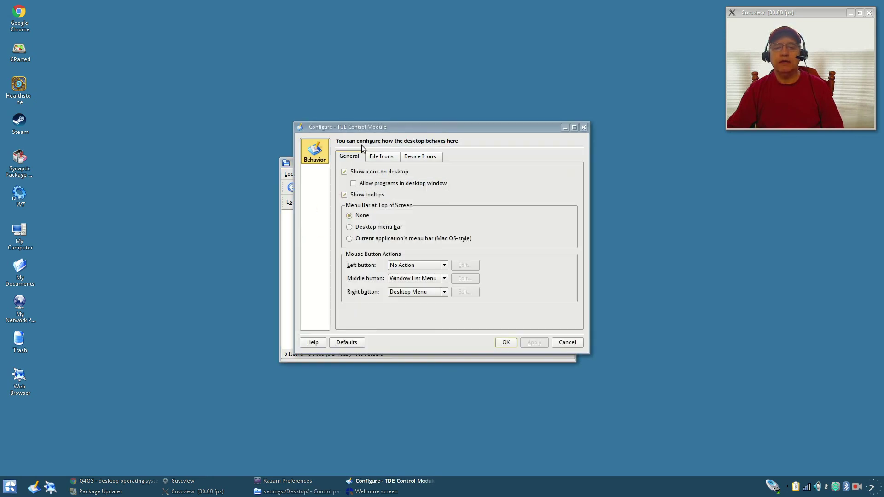
click(380, 156)
click(421, 157)
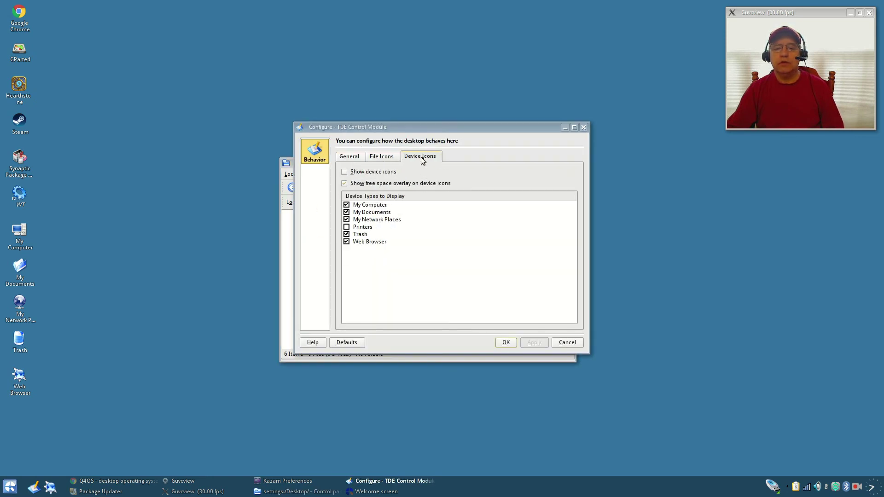
click(392, 158)
click(355, 158)
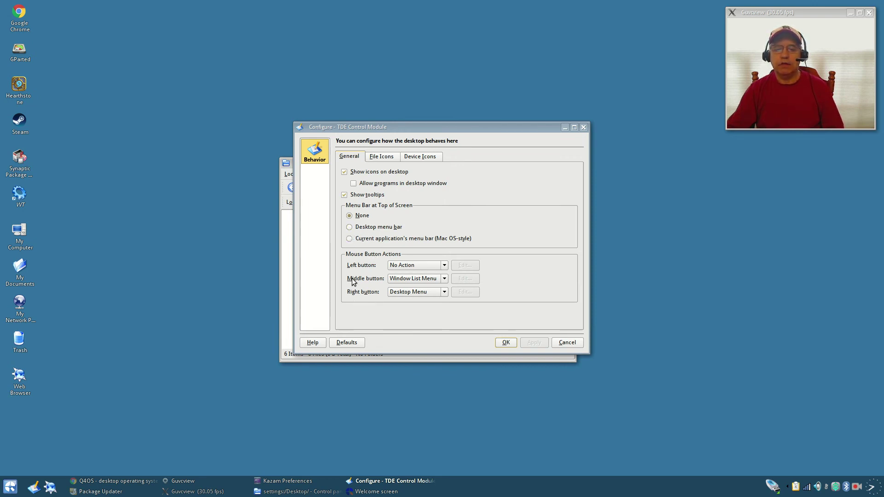
click(577, 343)
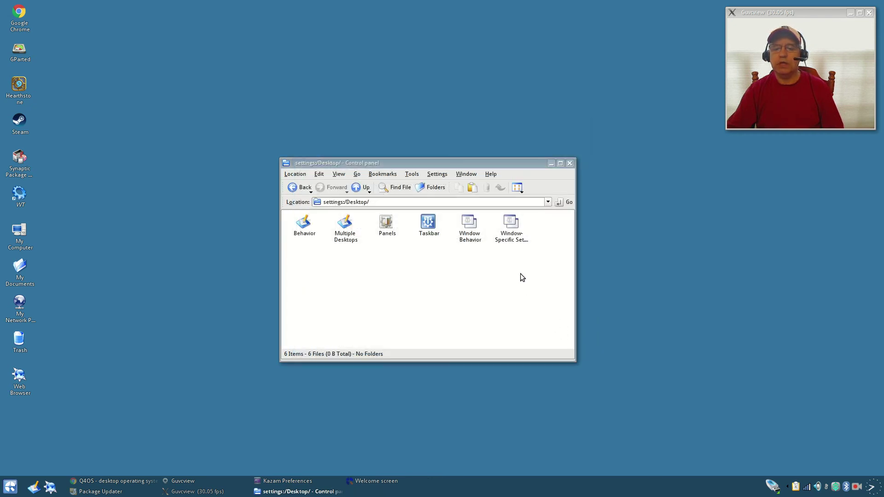
Step: Peek at Window-Specific Settings, then reopen Window Behavior and go to its Moving tab
click(512, 237)
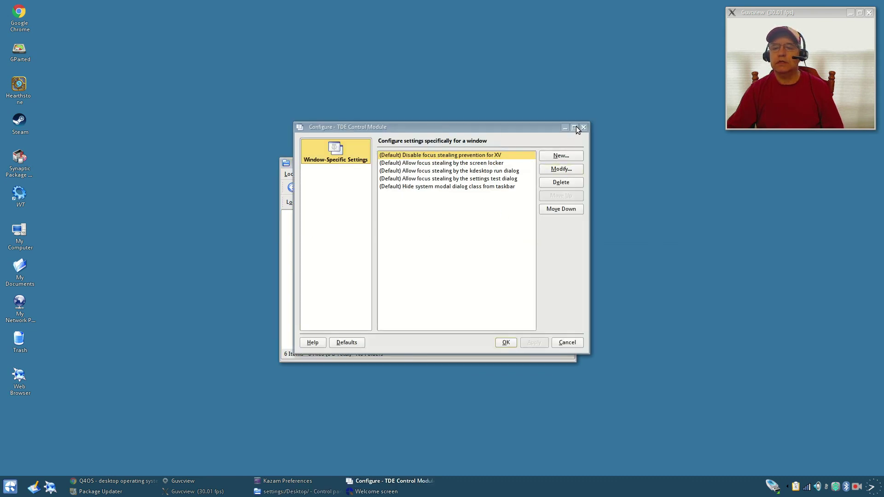
click(583, 127)
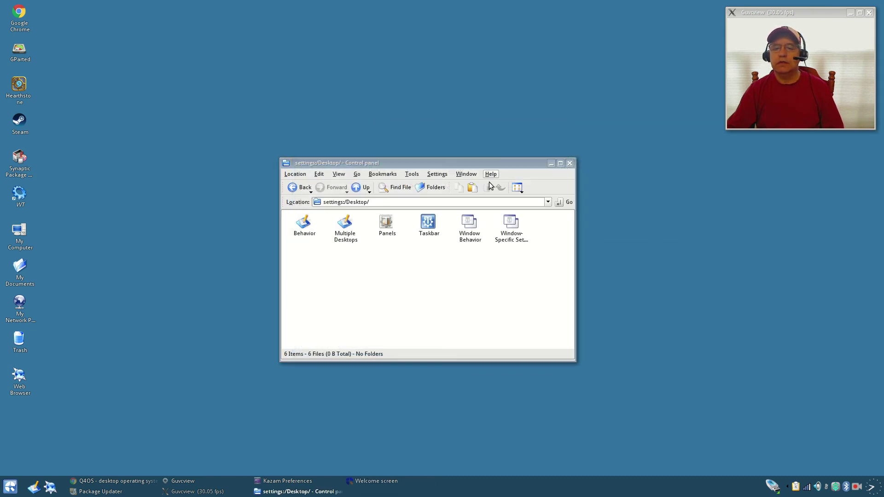
click(470, 224)
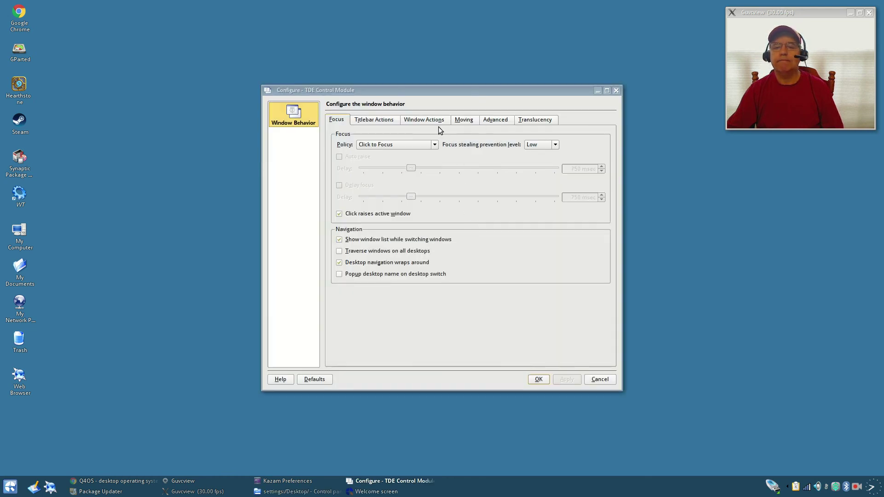
click(378, 120)
click(416, 119)
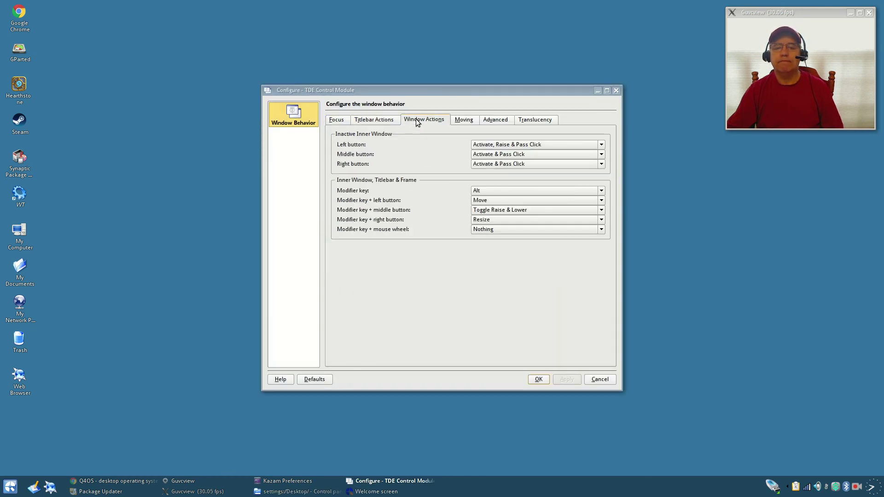
click(463, 121)
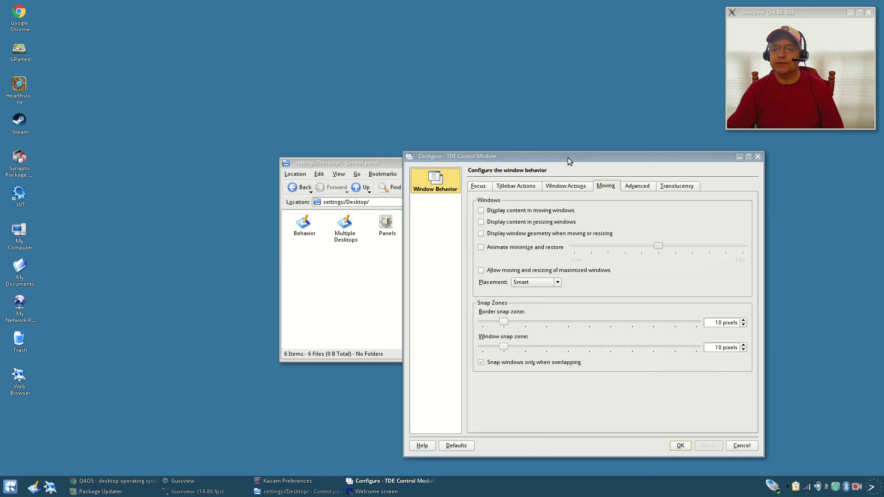
Step: Enable 'Display content in moving windows', apply it, test by dragging, and close
click(481, 211)
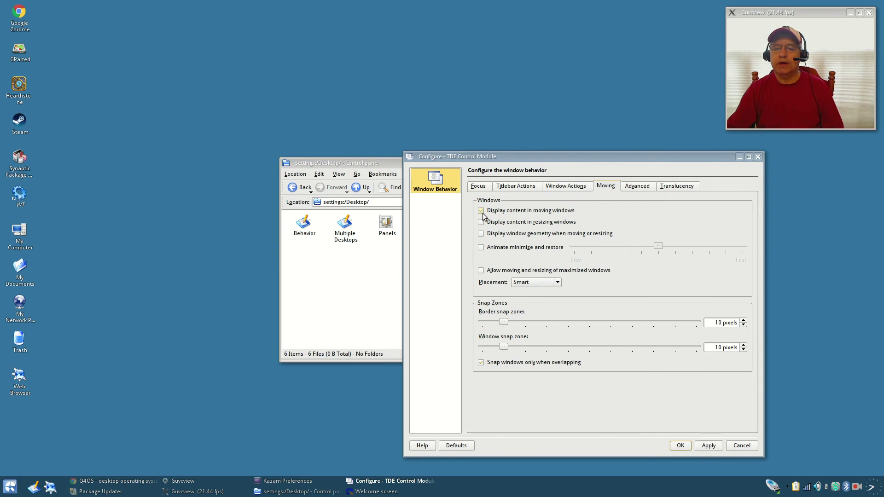
click(706, 445)
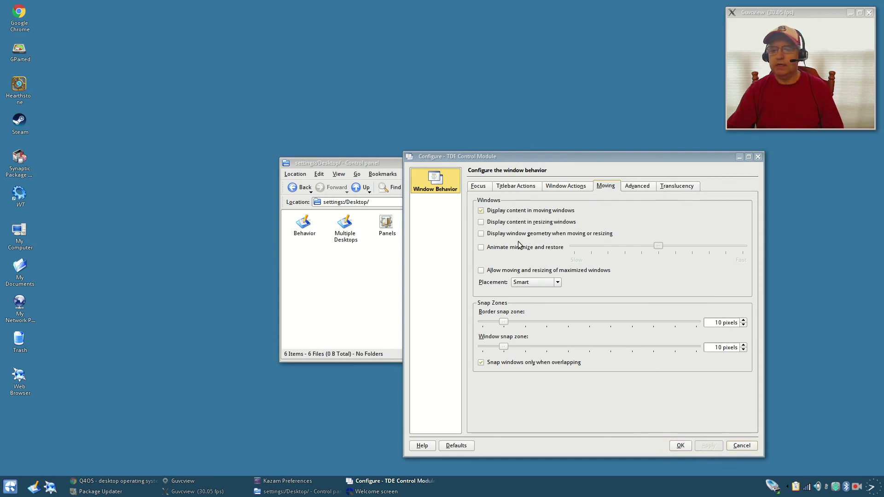
drag(588, 156, 239, 60)
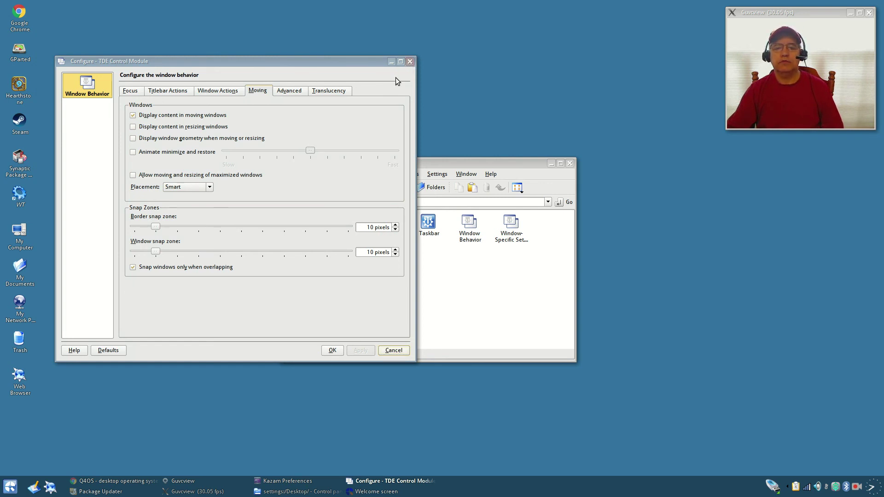
click(409, 61)
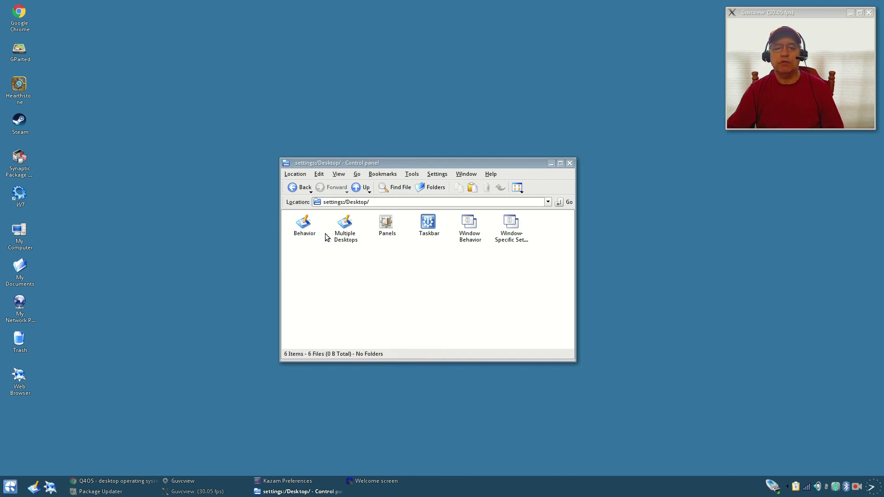
Step: Return to the top-level settings categories and close the Control panel
click(296, 187)
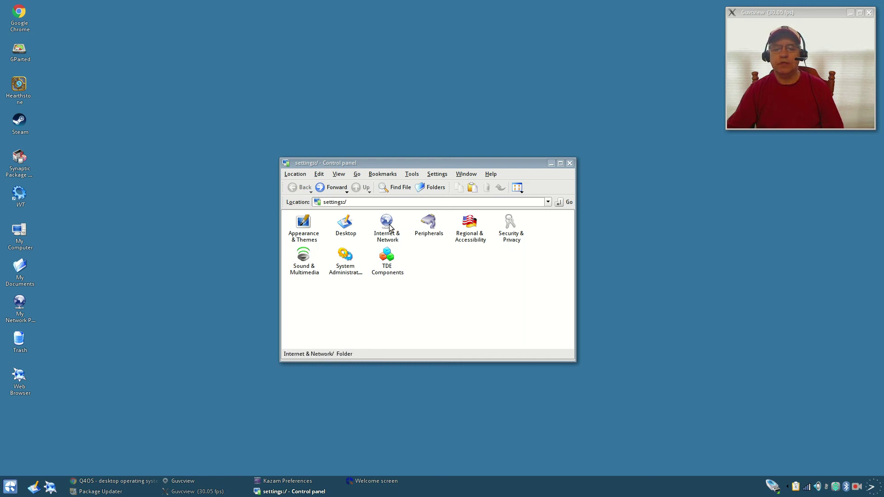
click(570, 164)
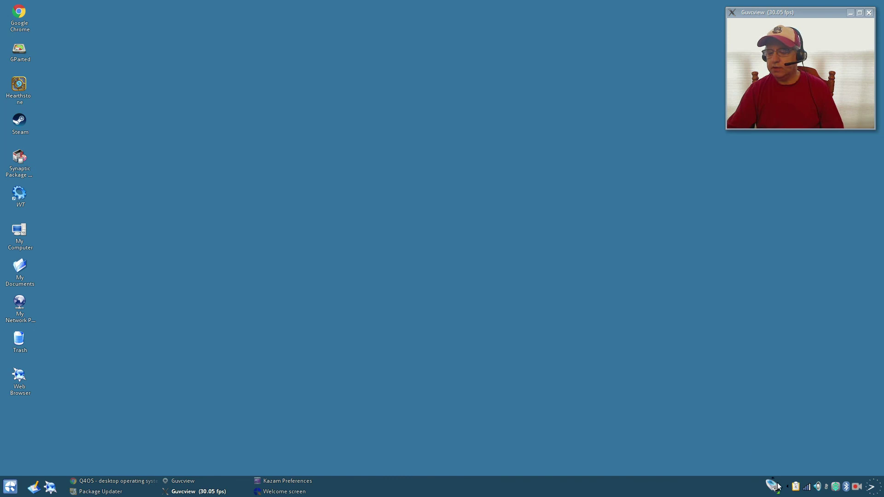